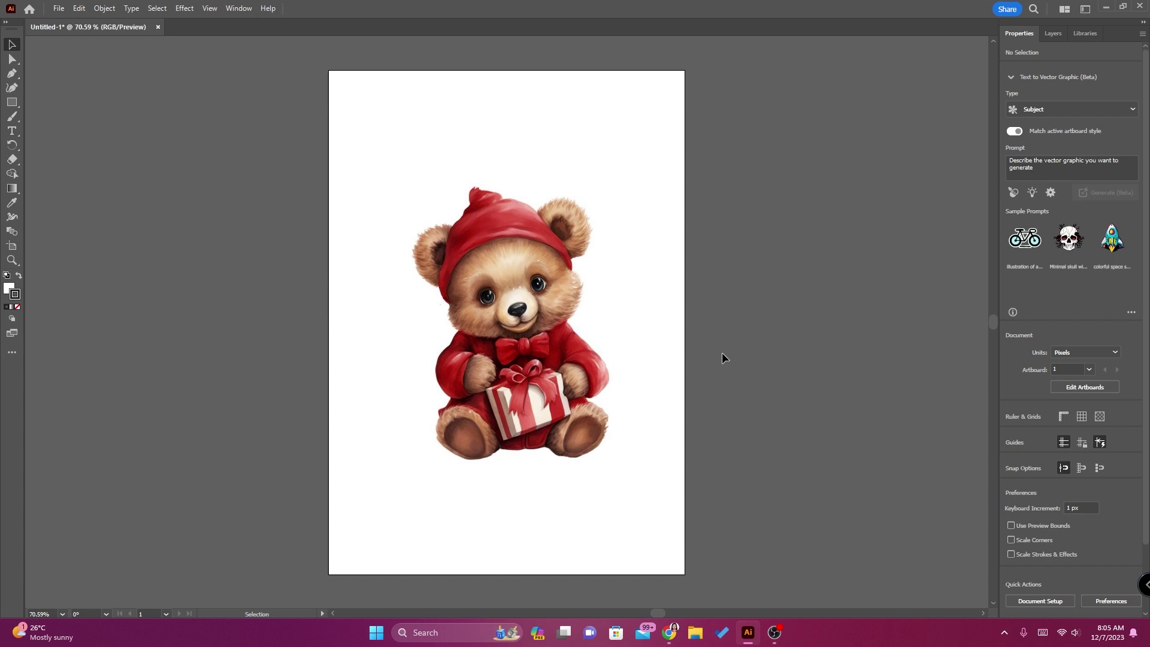
Step: Shift the bear image so it sits centred across the artboard's width, and show the transparency grid
left_click(525, 302)
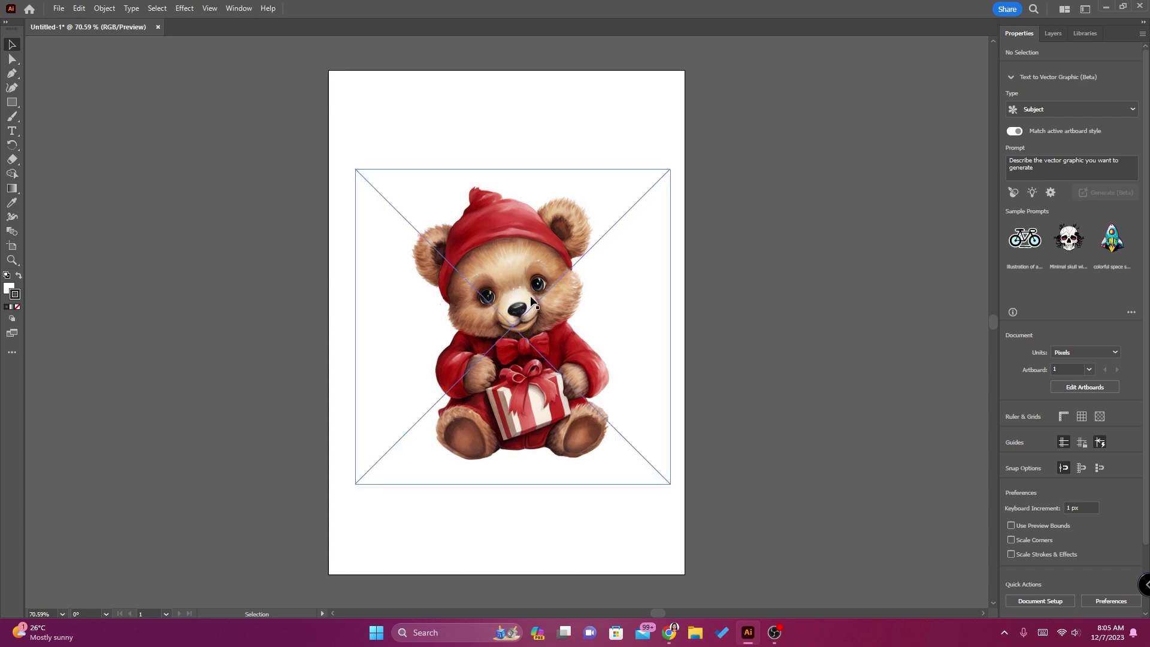
mouse_move(526, 302)
left_mouse_down()
mouse_move(357, 308)
mouse_move(183, 285)
left_mouse_up()
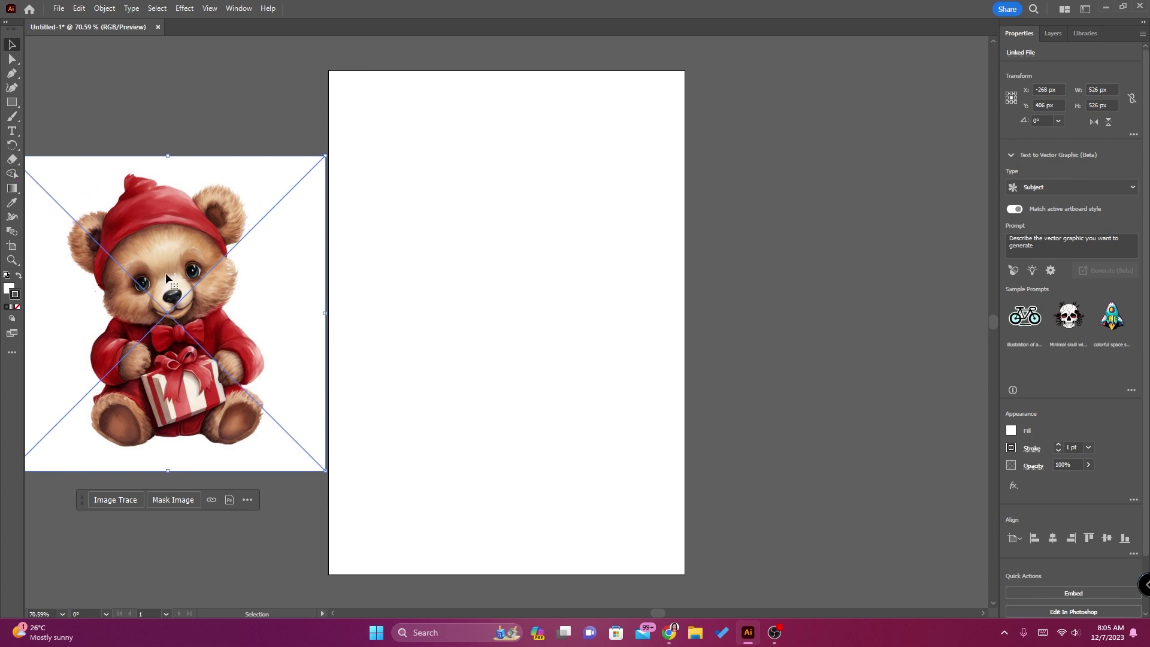
mouse_move(166, 271)
left_mouse_down()
mouse_move(335, 361)
mouse_move(514, 335)
mouse_move(512, 288)
left_mouse_up()
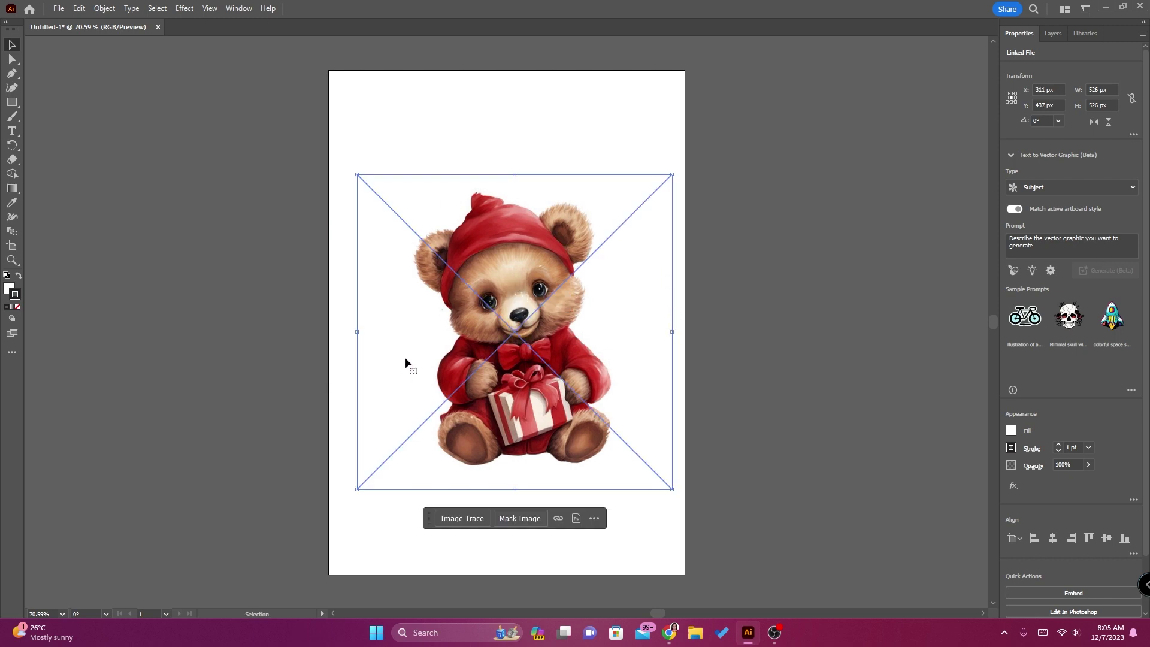
left_click_drag(507, 316, 499, 302)
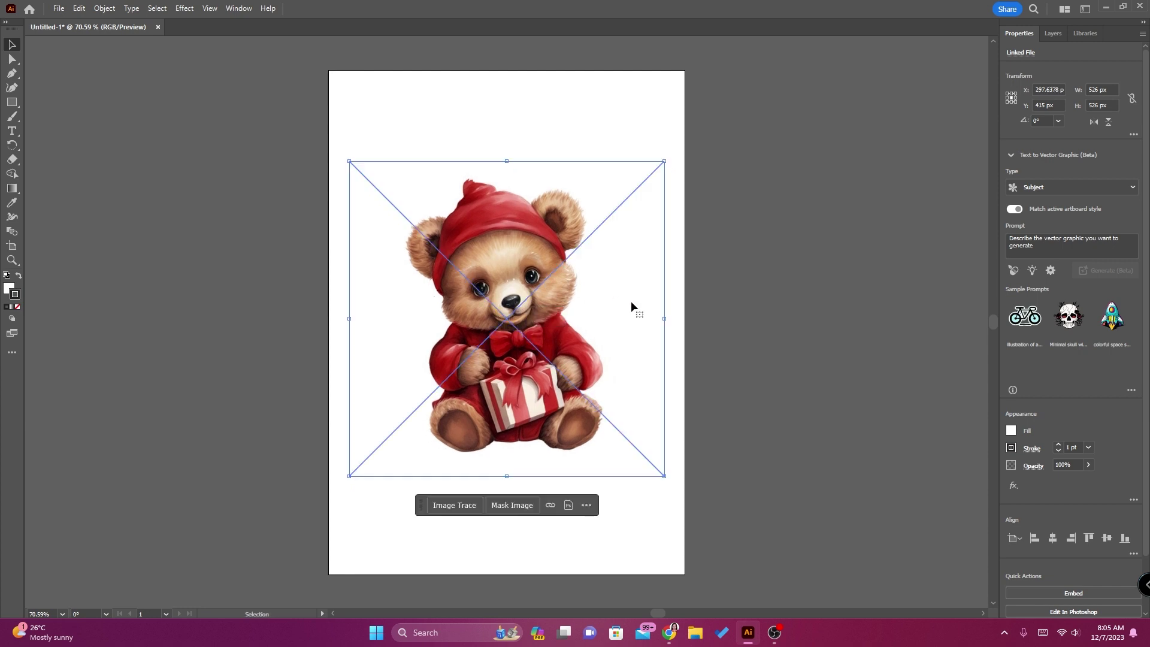
left_click(731, 304)
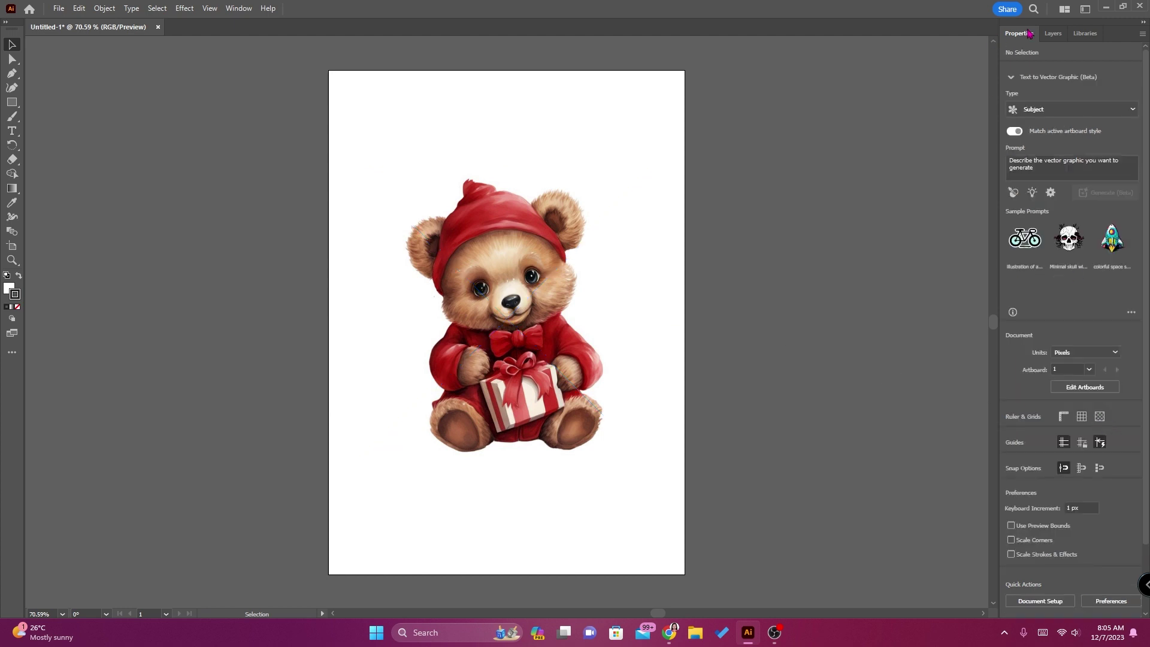
left_click(1100, 416)
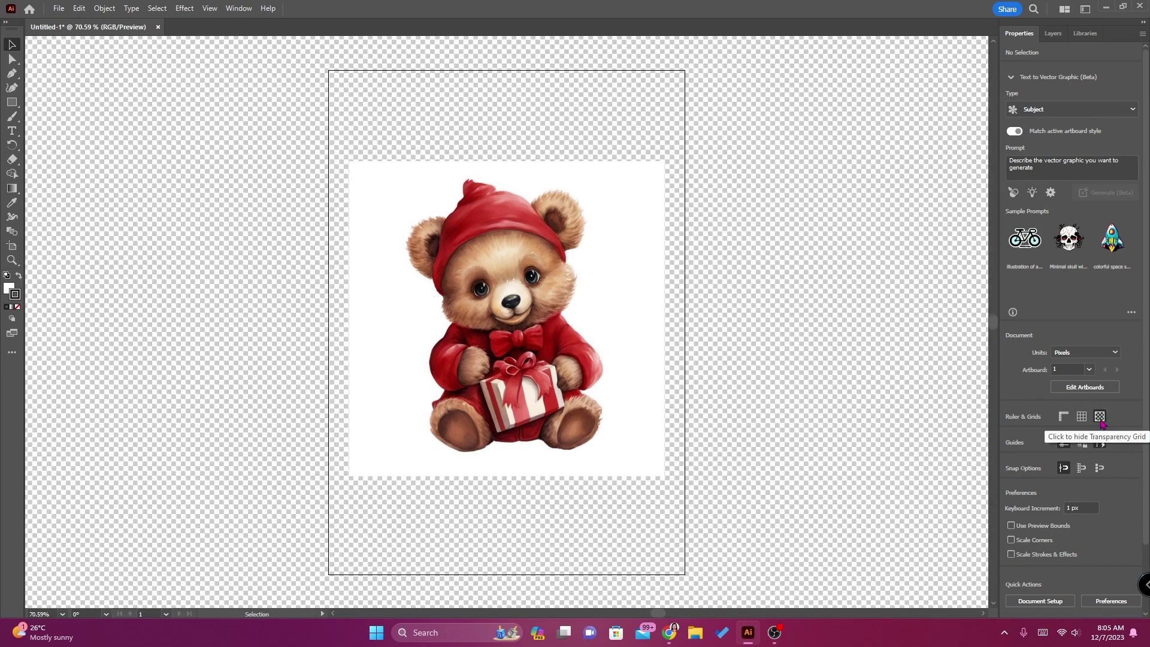
Step: Image-trace the bear picture using the High Fidelity Photo preset
left_click(597, 264)
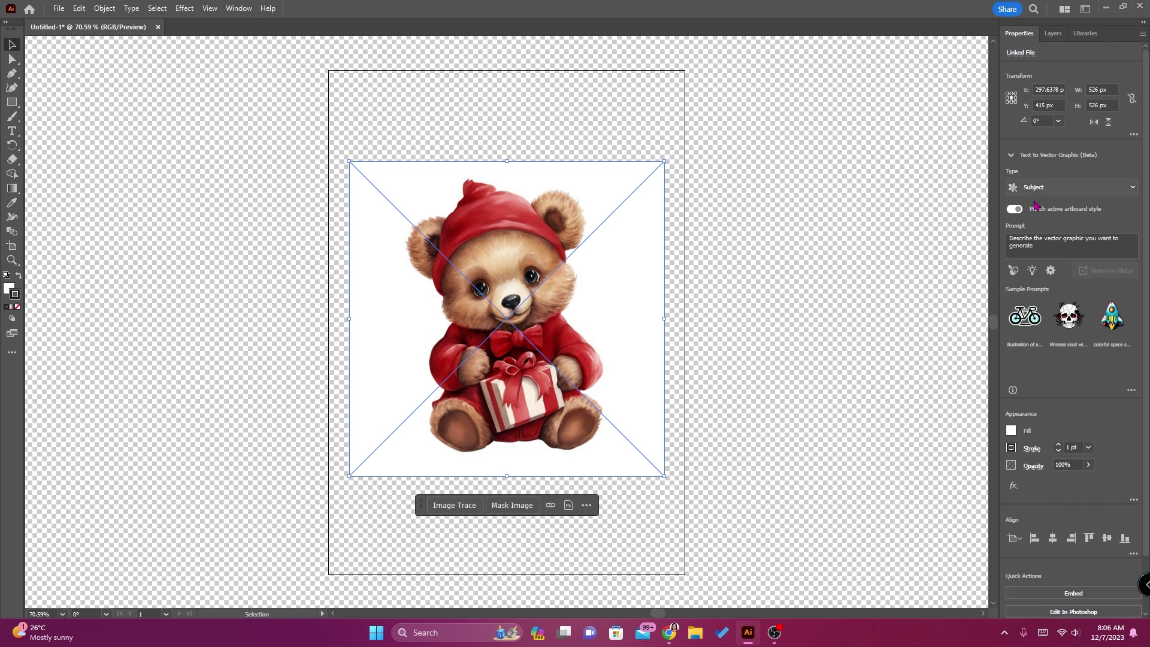
scroll(1055, 488, "down", 2)
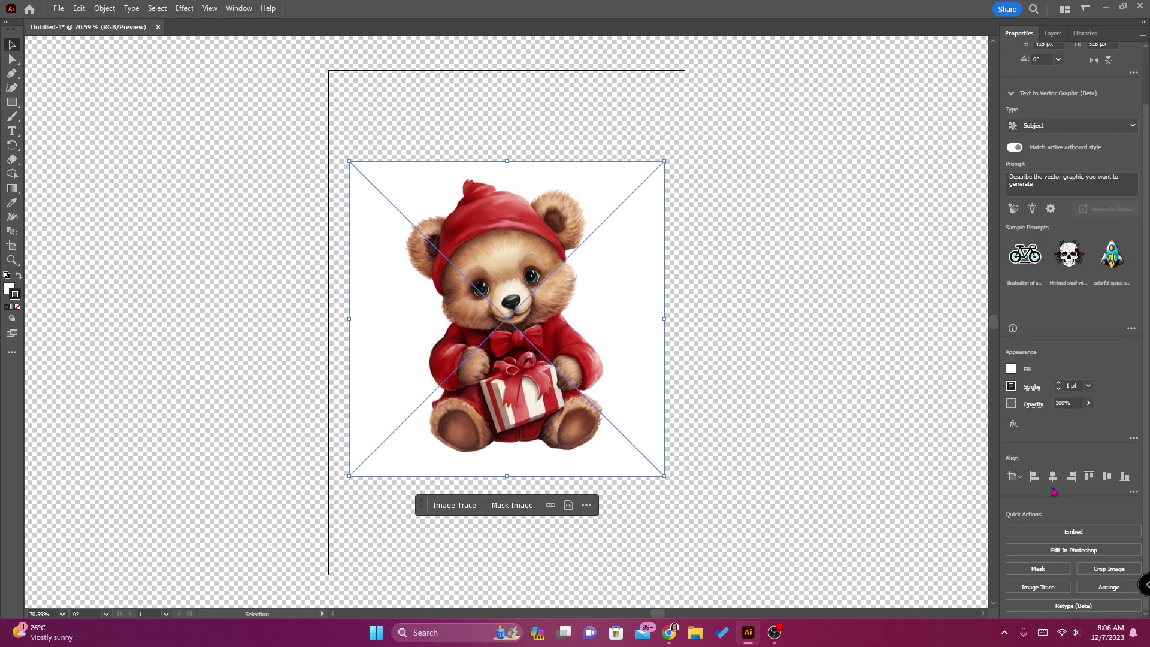
left_click(1058, 590)
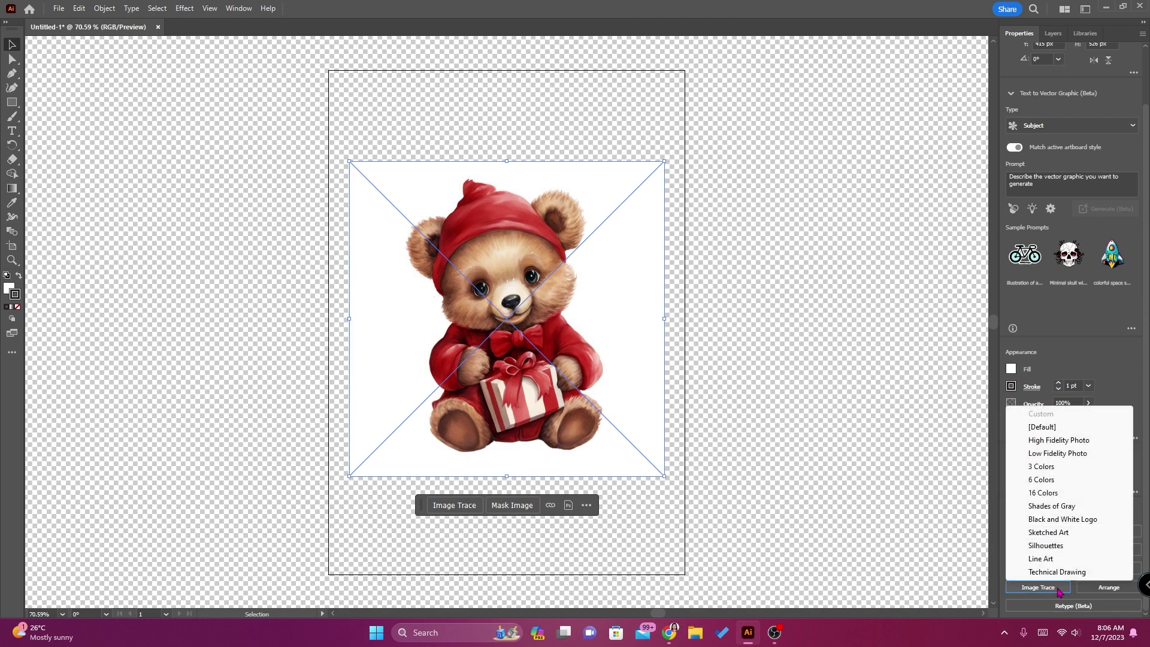
left_click(1043, 441)
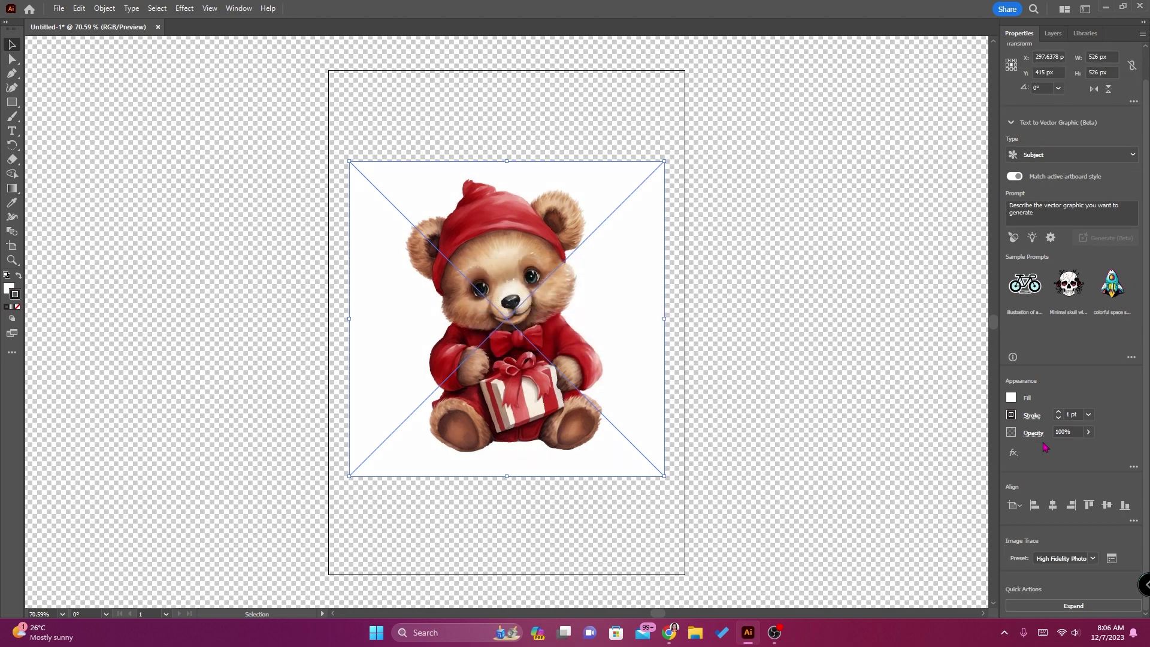
Step: Expand the traced bear image into vector paths with Object and Fill included
left_click(104, 8)
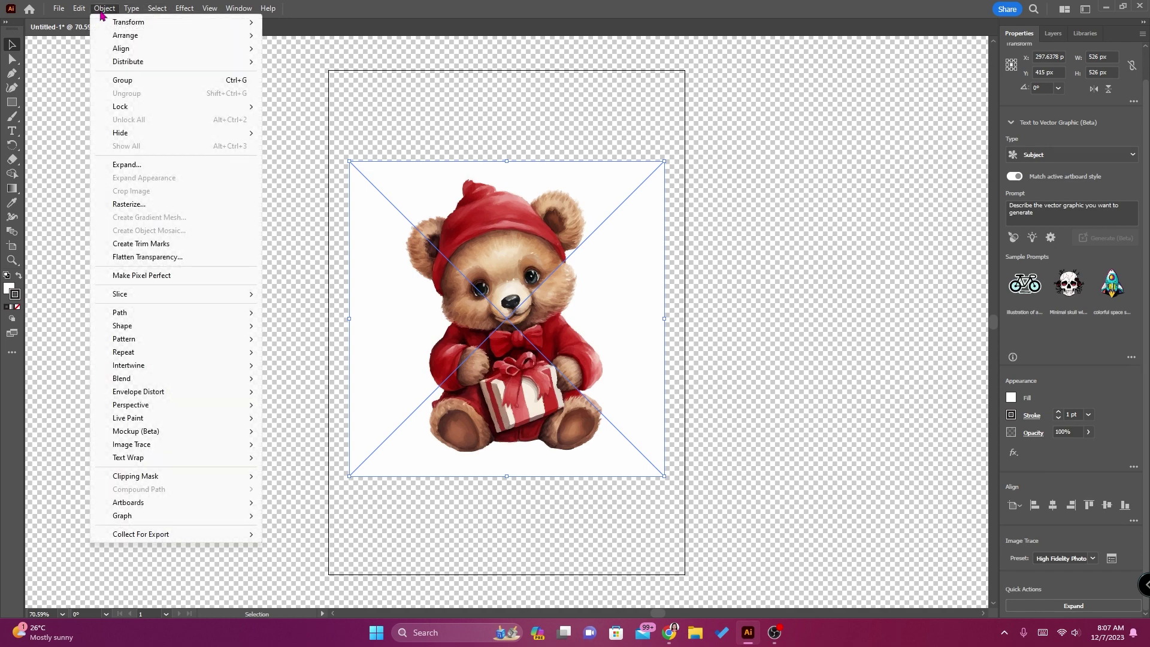
left_click(127, 166)
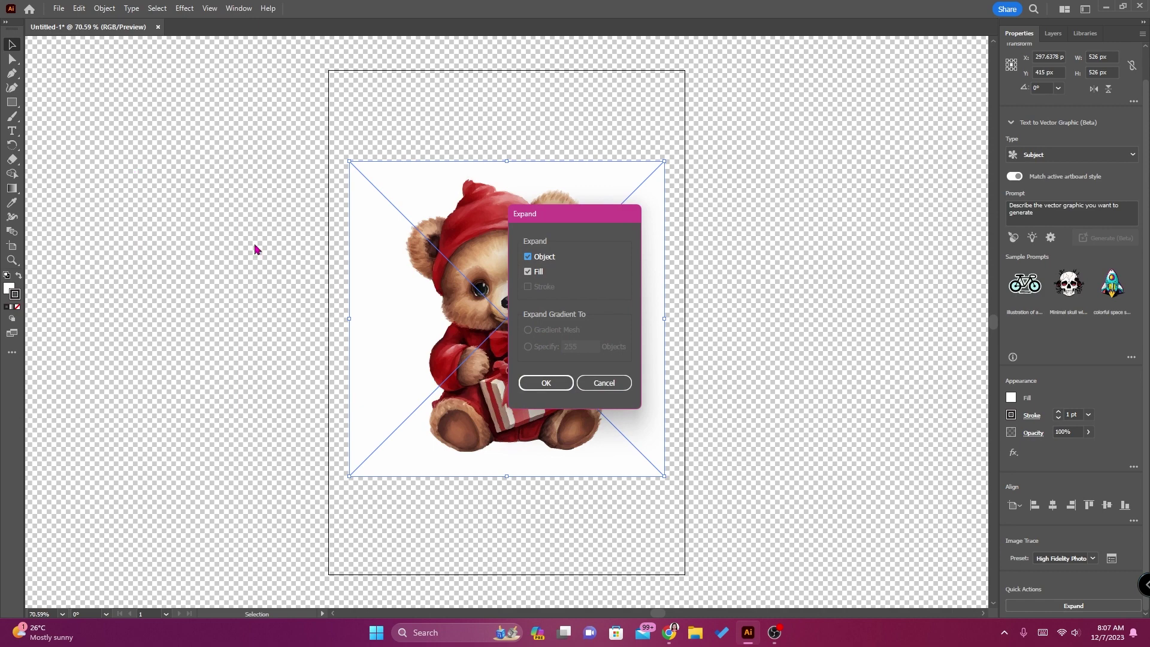
left_click(543, 385)
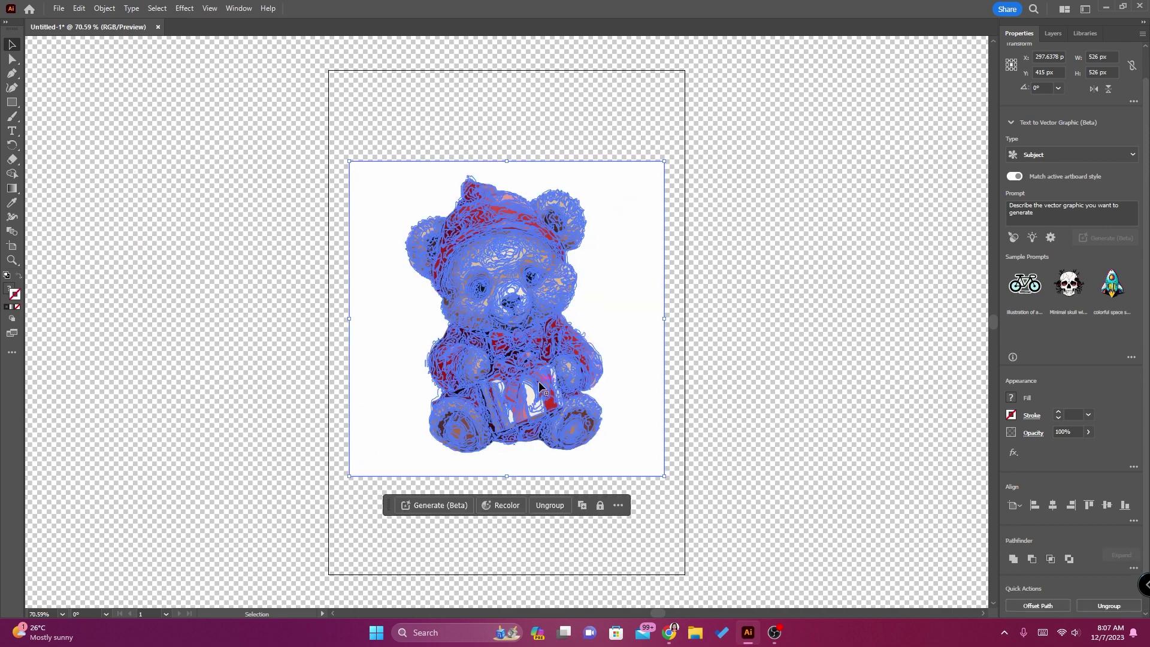
Step: Select only the white background path around the bear with Direct Selection and delete it
left_click(12, 60)
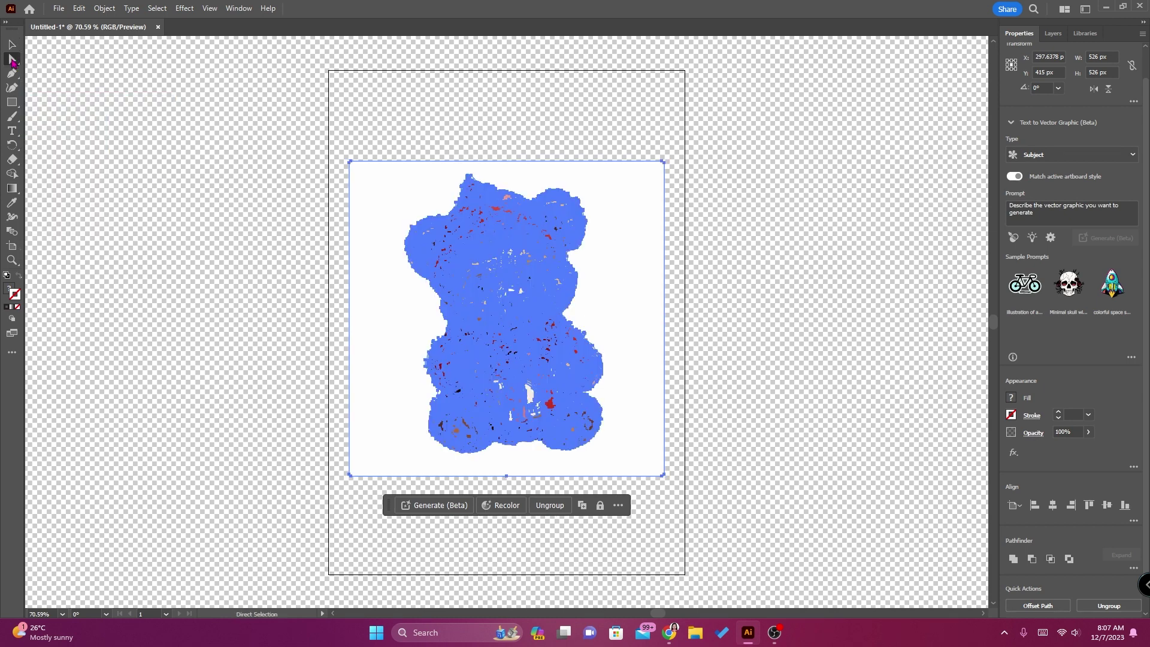
left_click(264, 151)
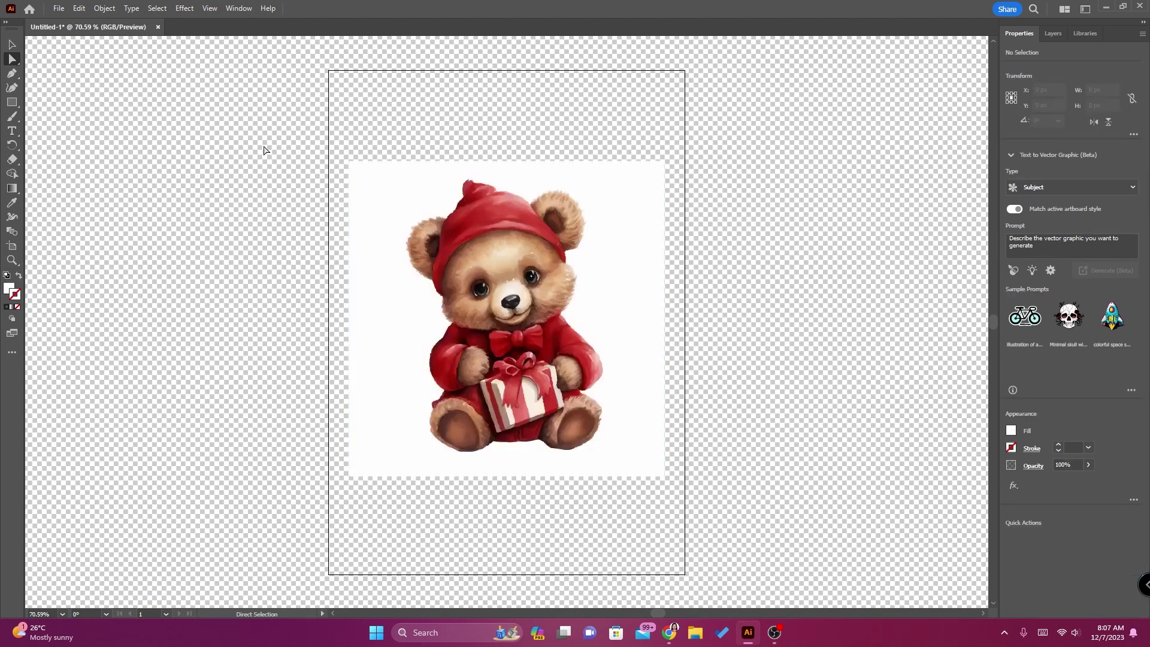
left_click(366, 190)
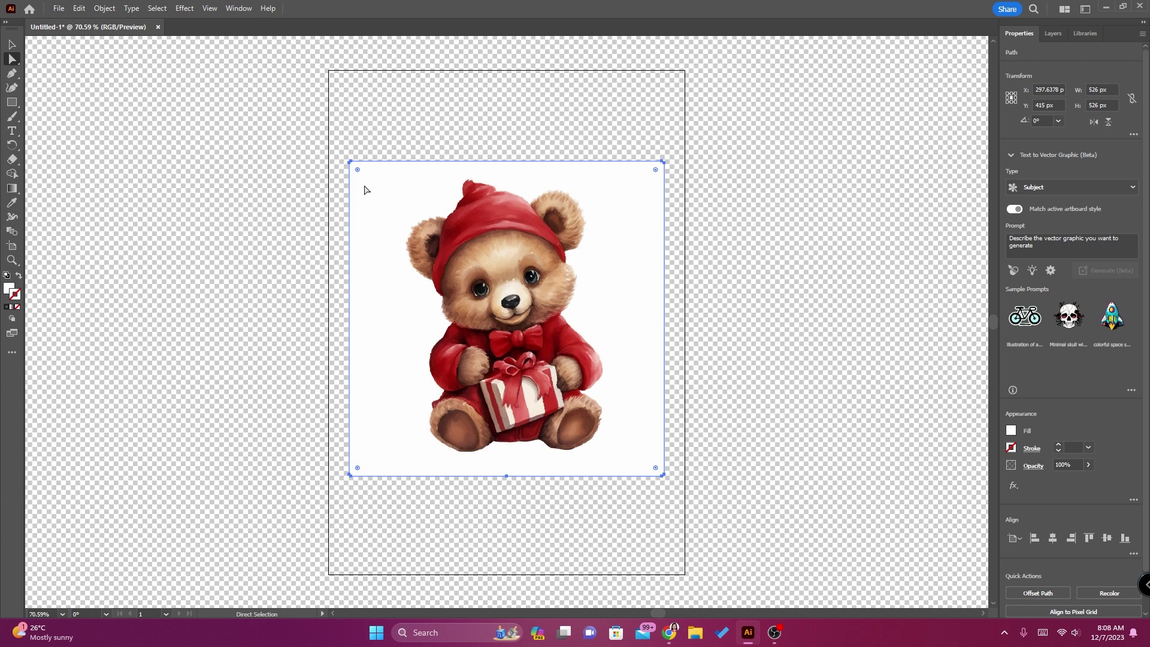
key("Delete")
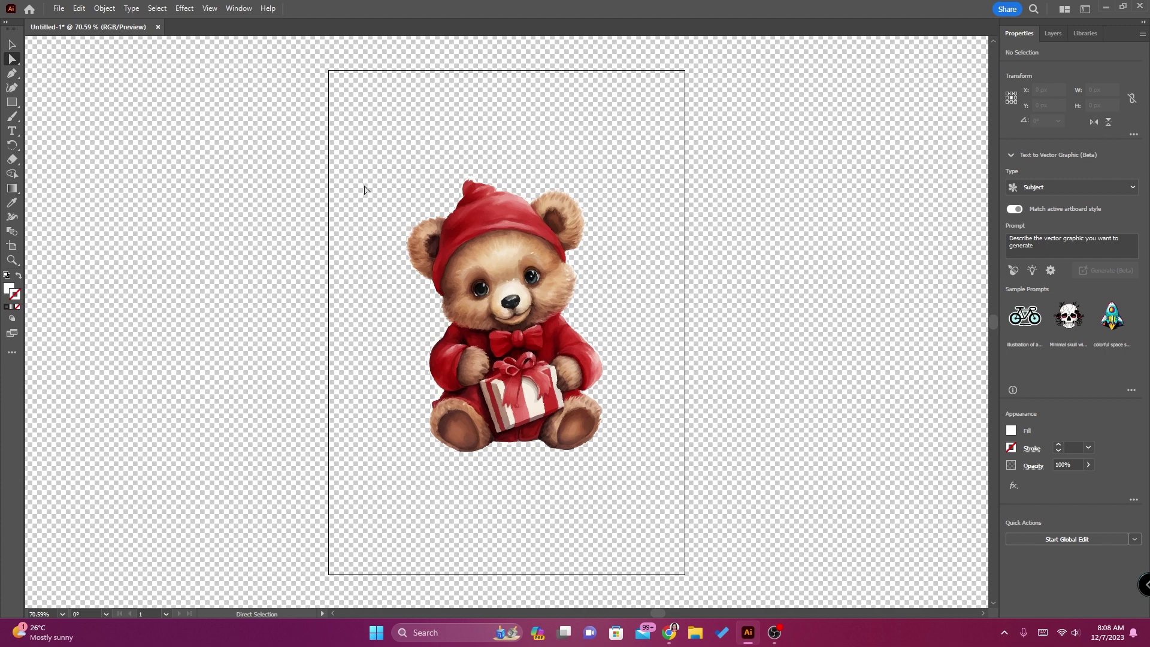
Step: Export the artwork as a PNG named baby-bear with Screen (72 ppi) resolution and a transparent background
left_click(58, 9)
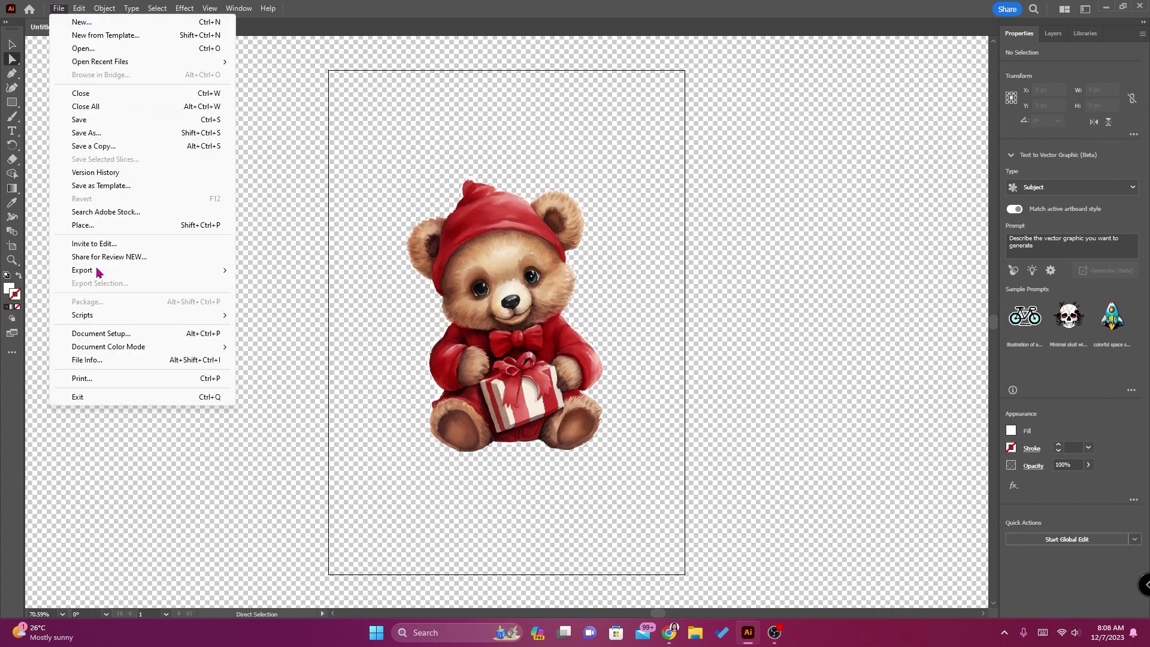
mouse_move(96, 276)
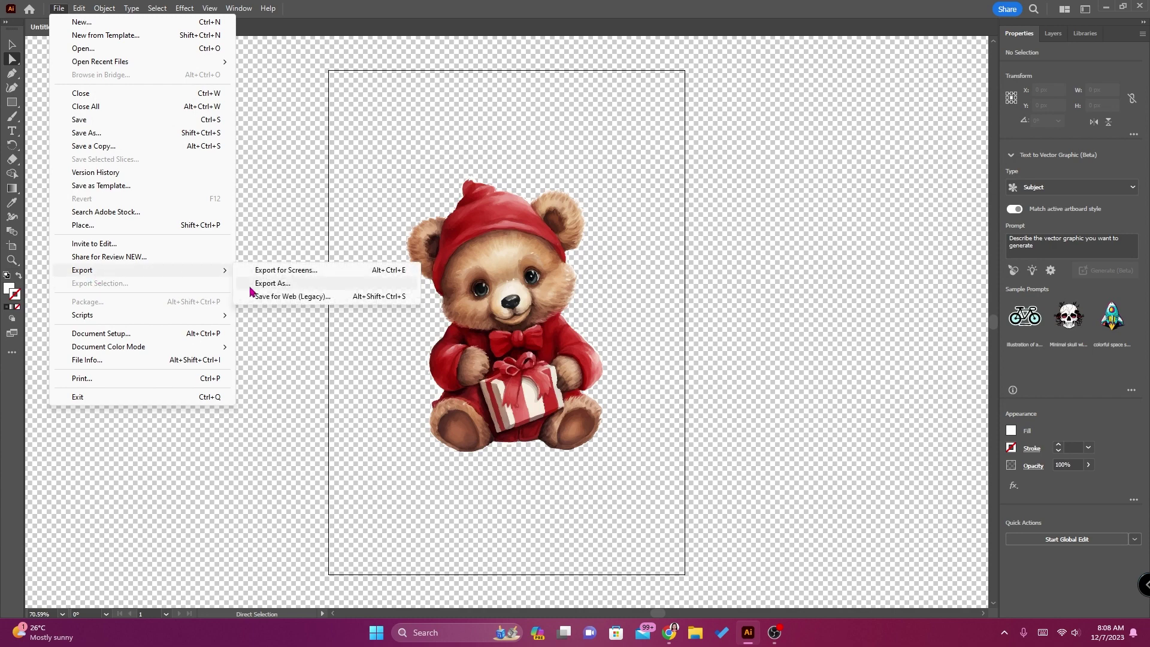
left_click(269, 284)
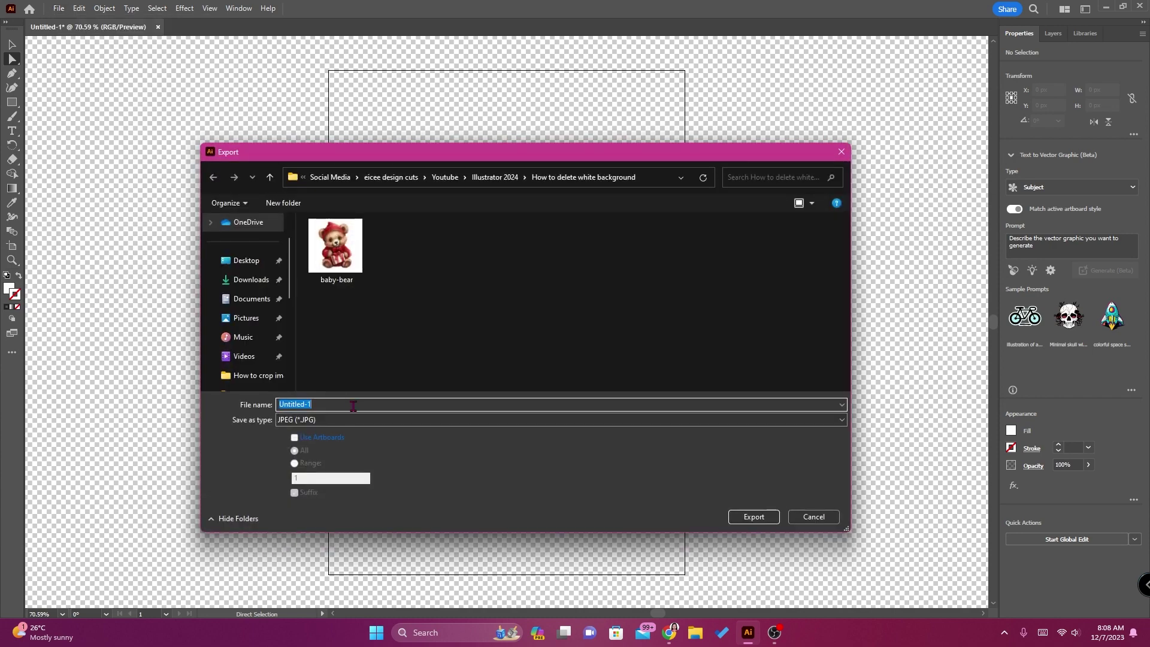
type("baby-bear")
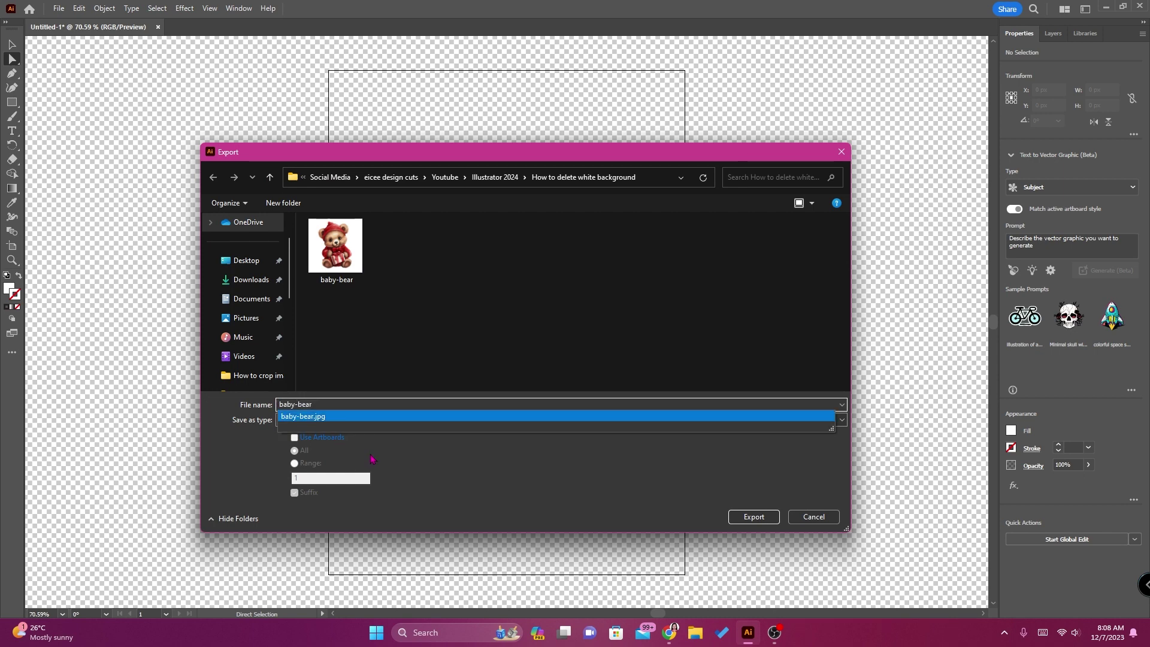
left_click(318, 420)
left_click(318, 419)
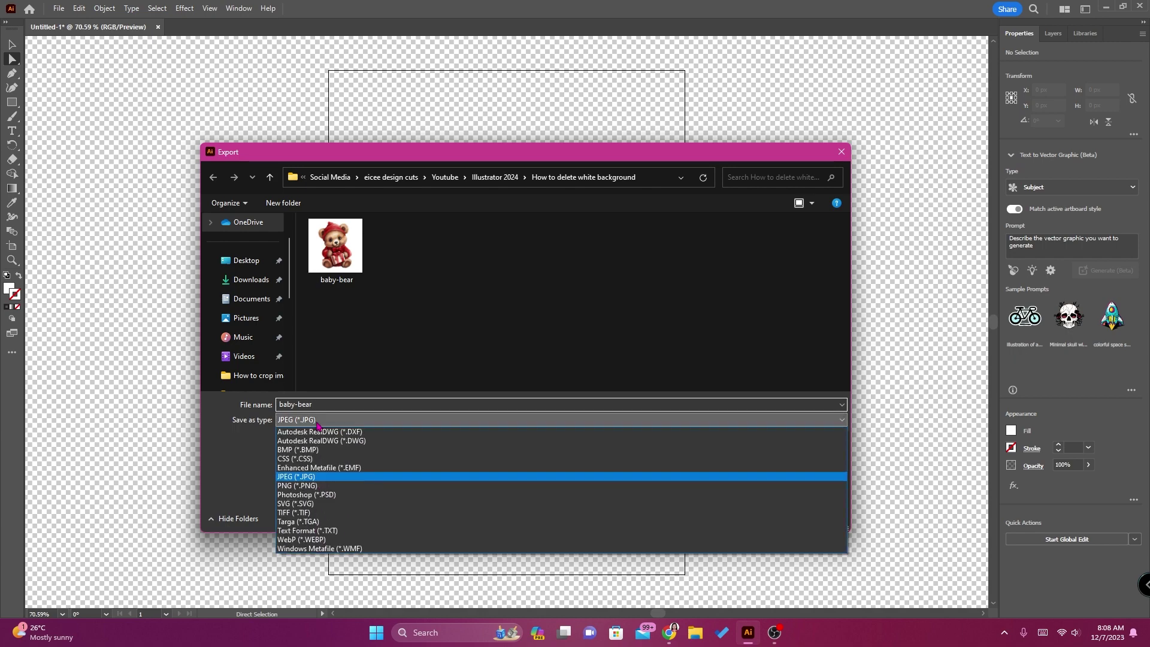
left_click(320, 485)
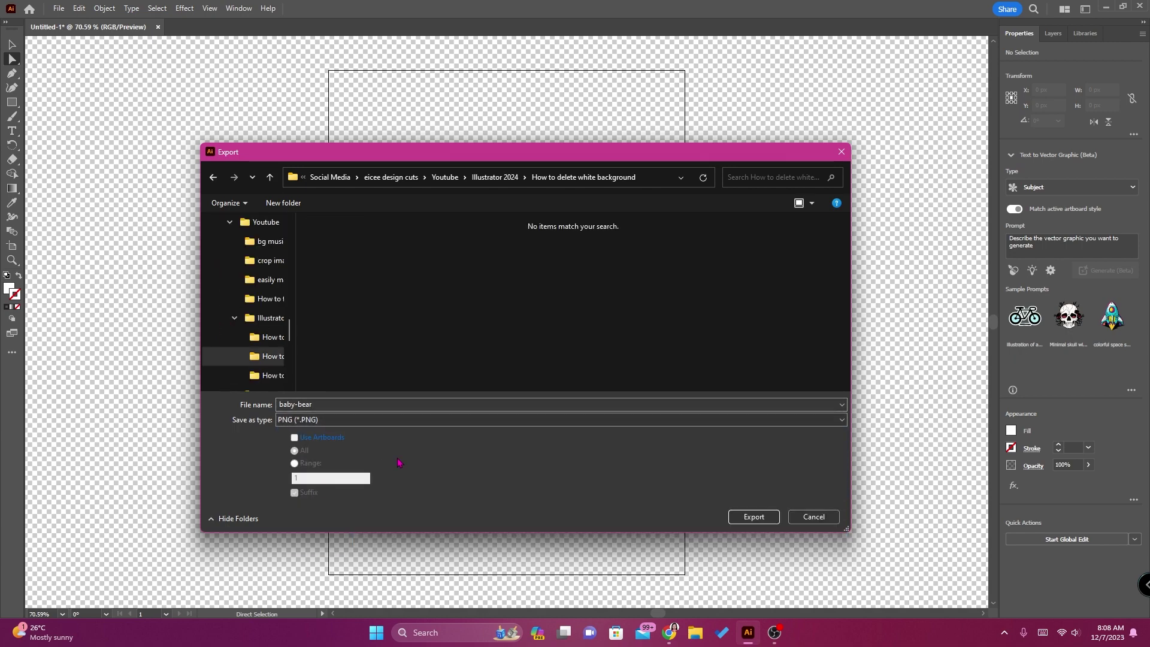
left_click(753, 516)
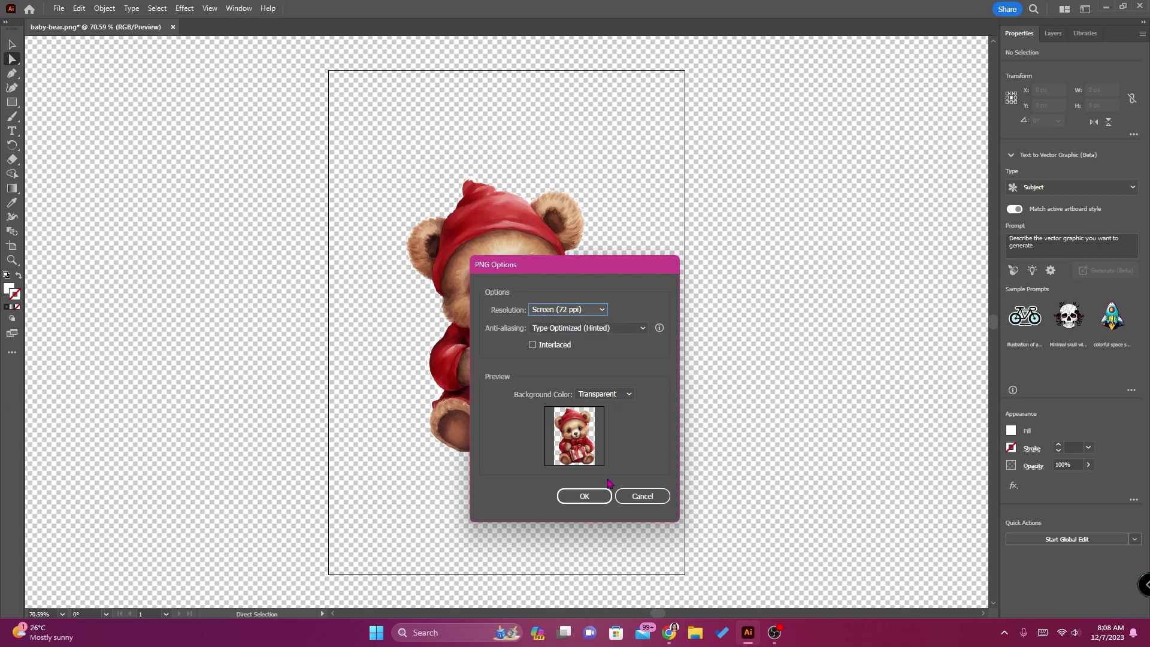
left_click(596, 497)
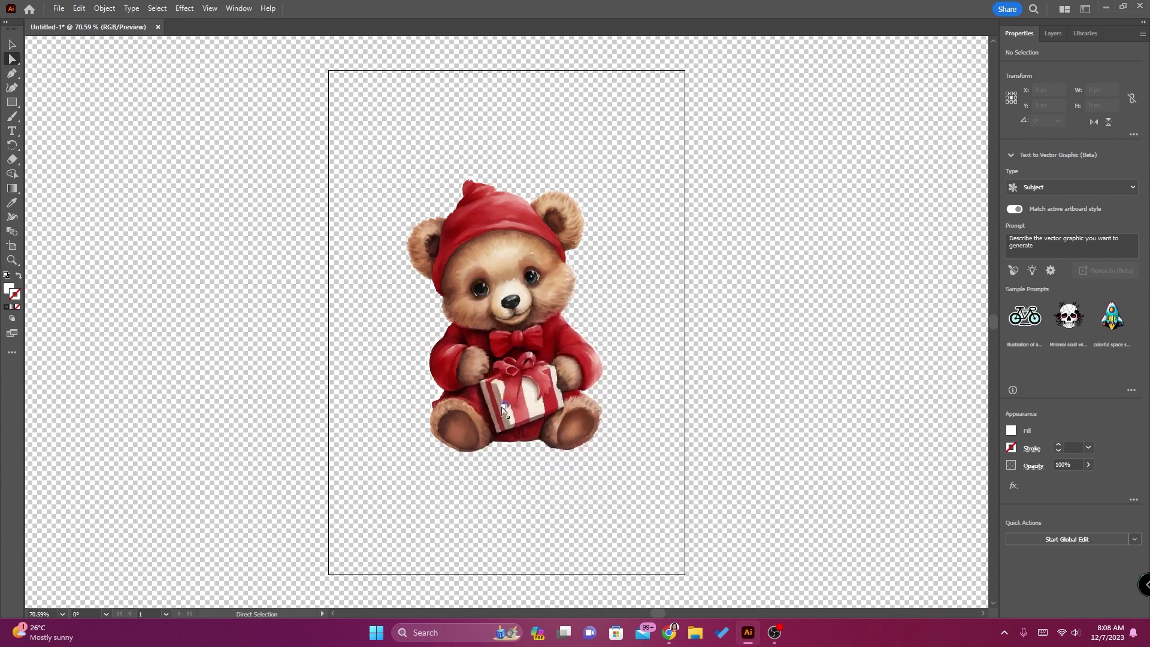
Step: Switch to File Explorer, view the exported baby-bear PNG in the "How to delete white background" folder, and return to Illustrator
key("super+e")
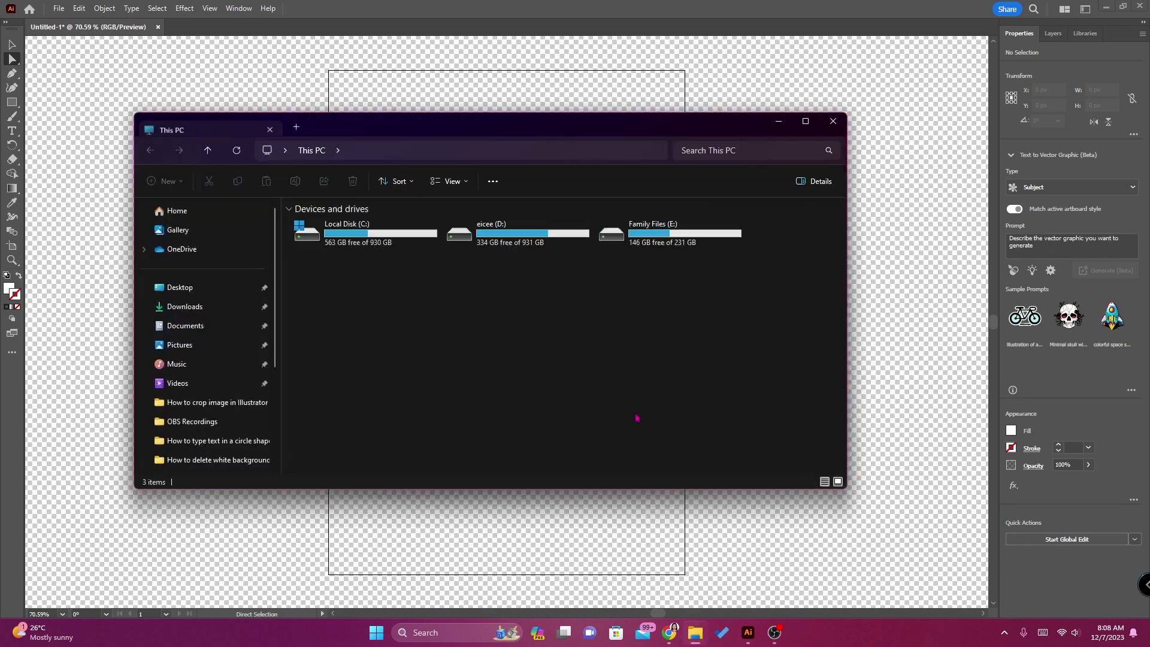
left_click(526, 249)
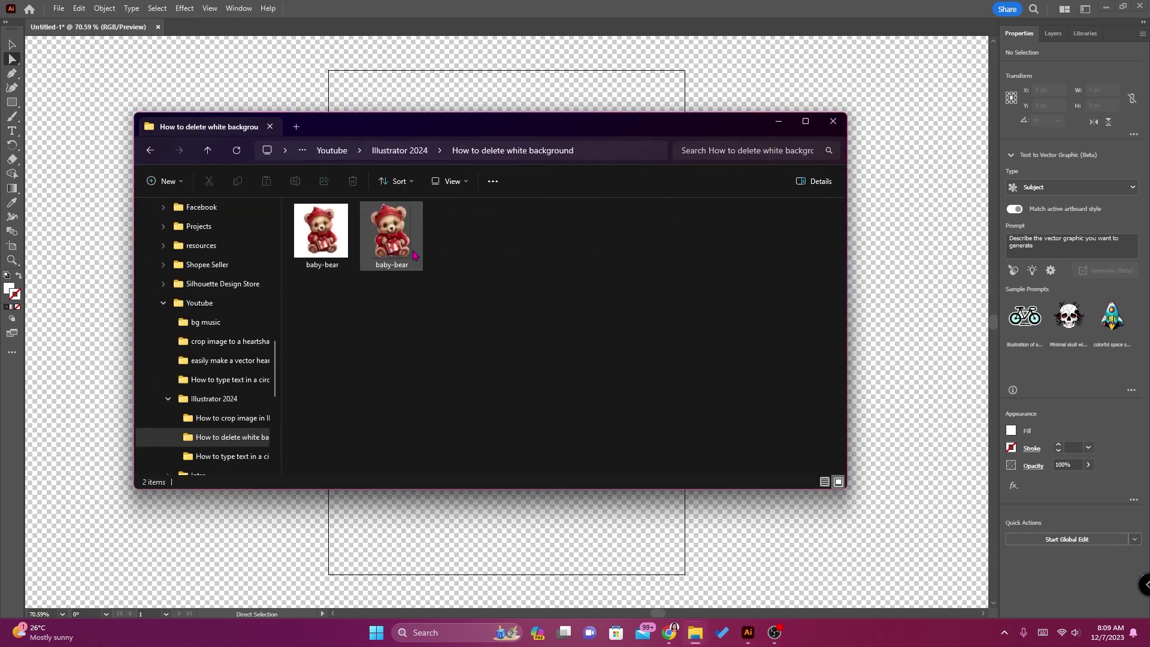
double_click(388, 248)
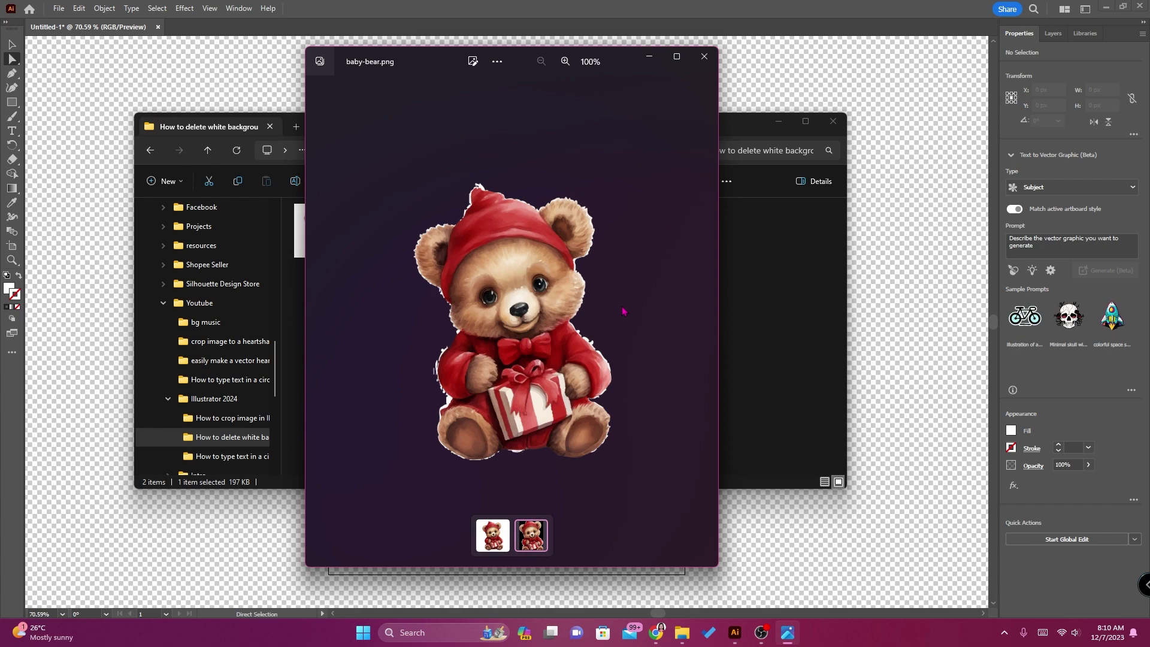
left_click(705, 56)
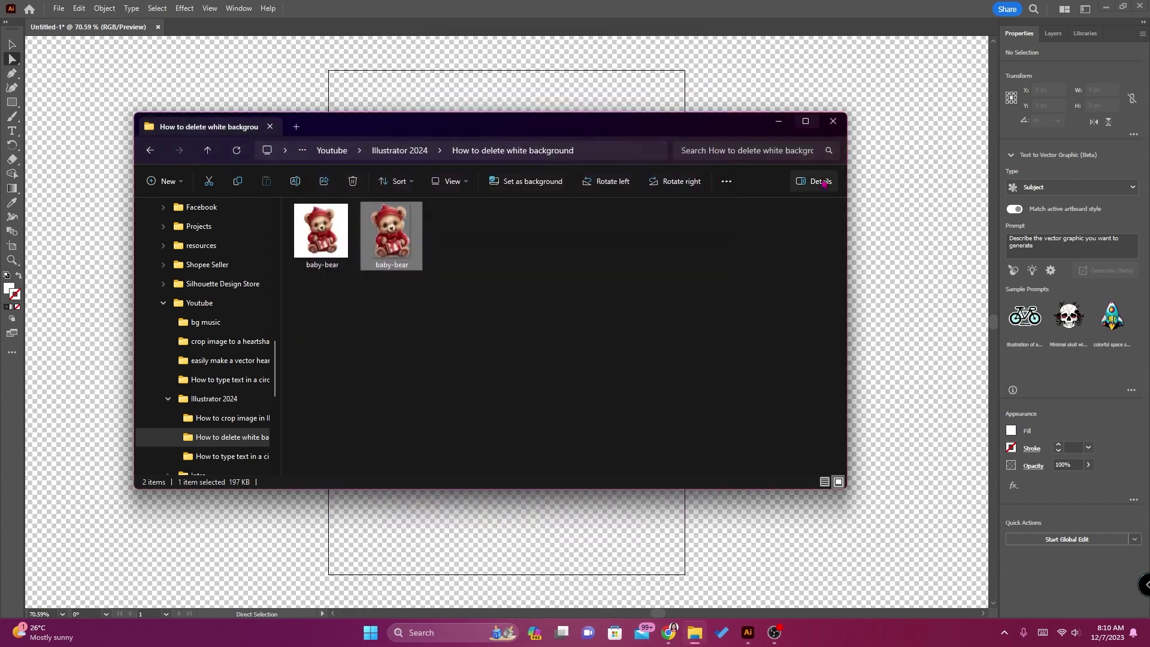
left_click(777, 121)
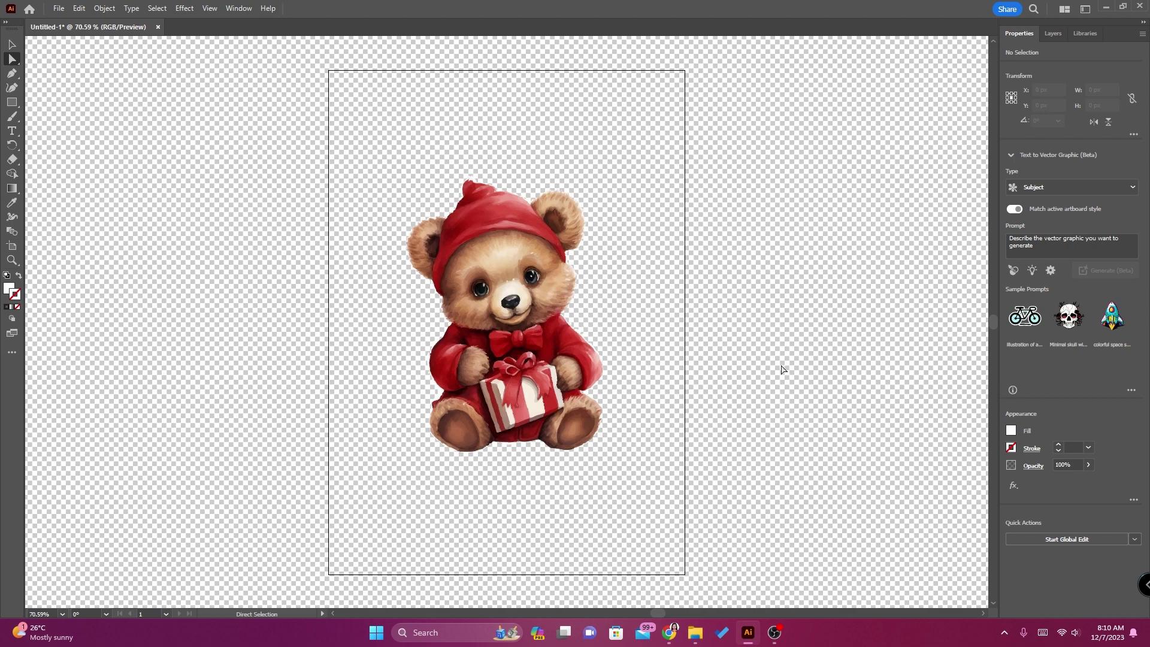
Step: Expand Layer 1 and its nested groups to inspect the bear's individual traced paths, then collapse the inner group
left_click(1053, 34)
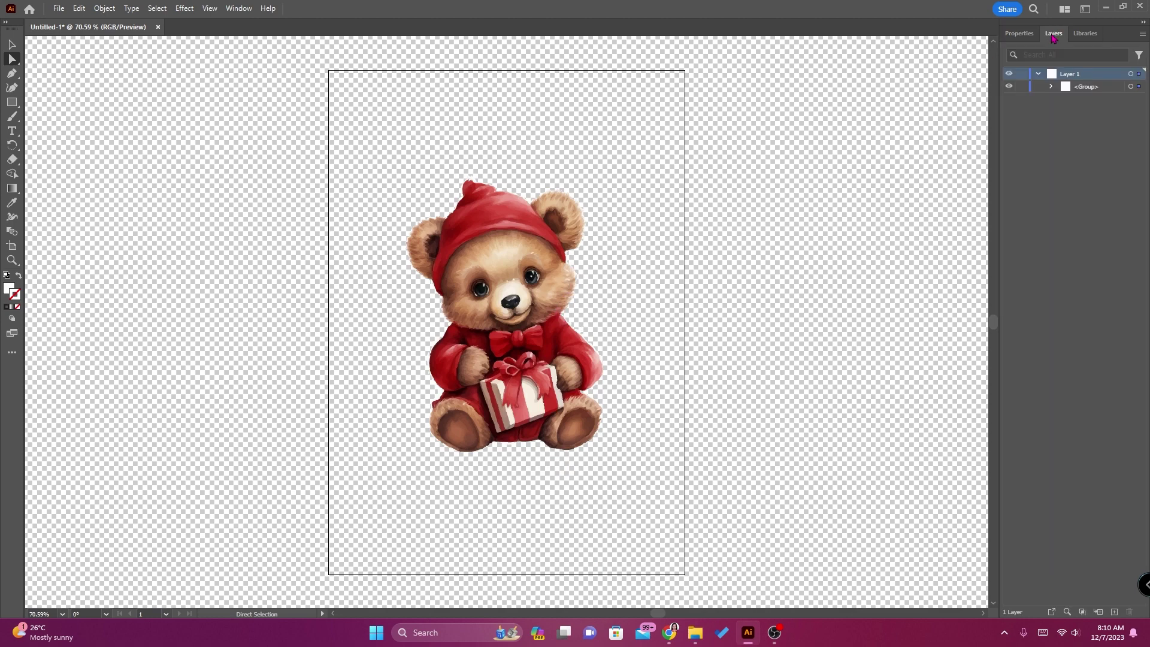
left_click(1038, 73)
left_click(1053, 87)
left_click(1065, 99)
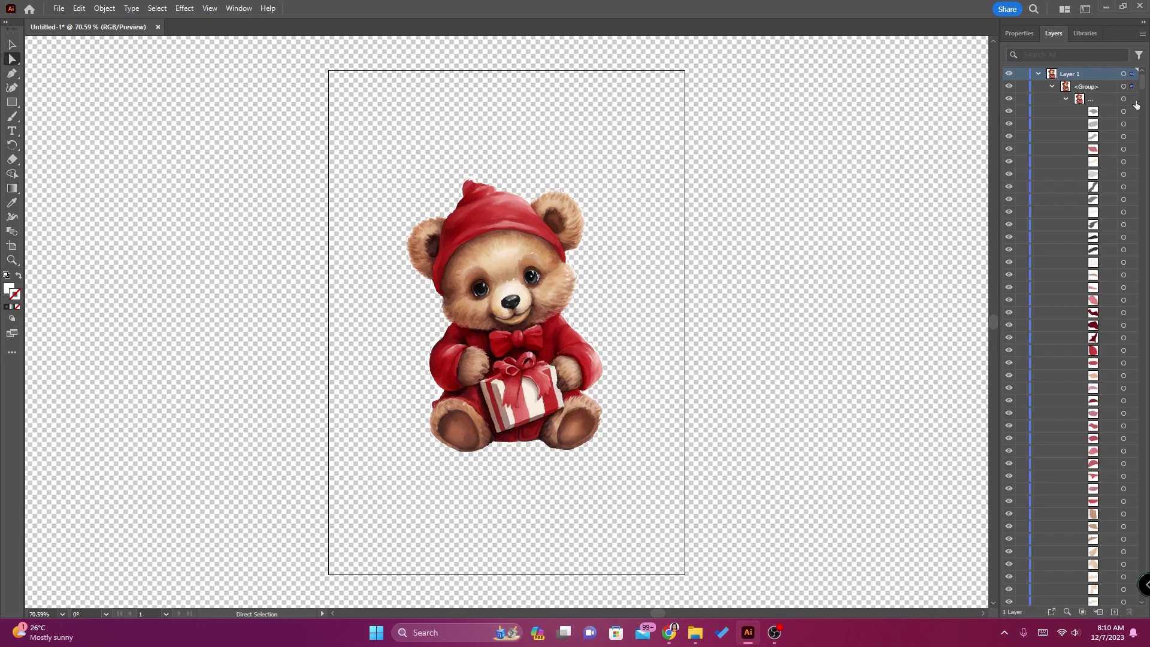
left_click(1133, 99)
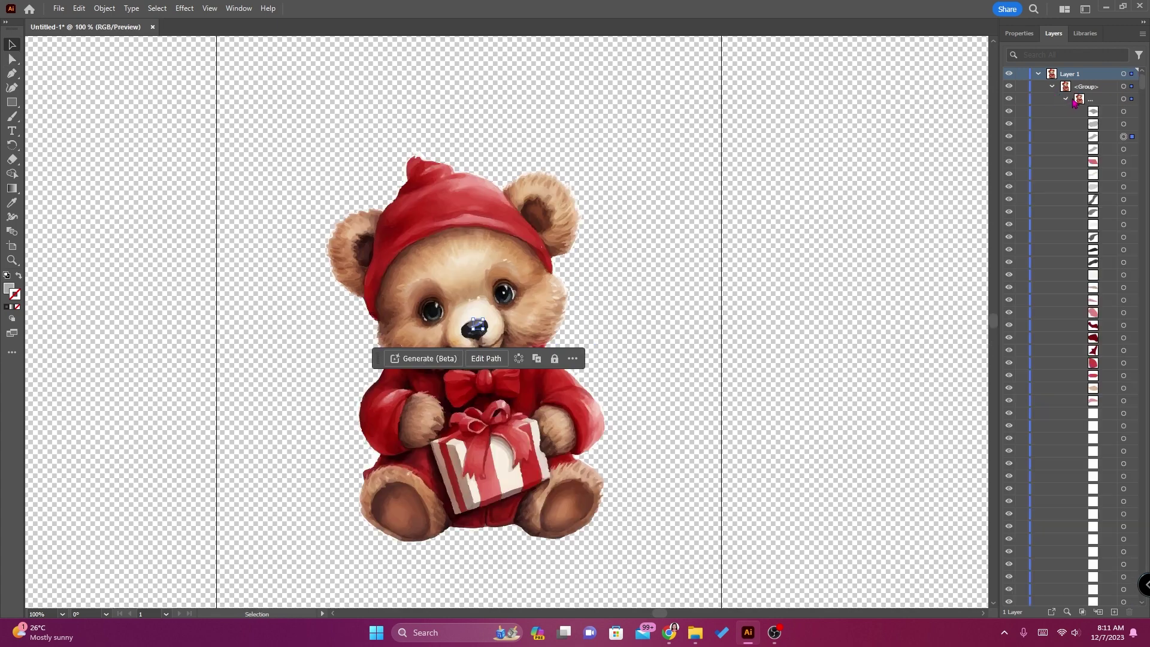
left_click(1065, 98)
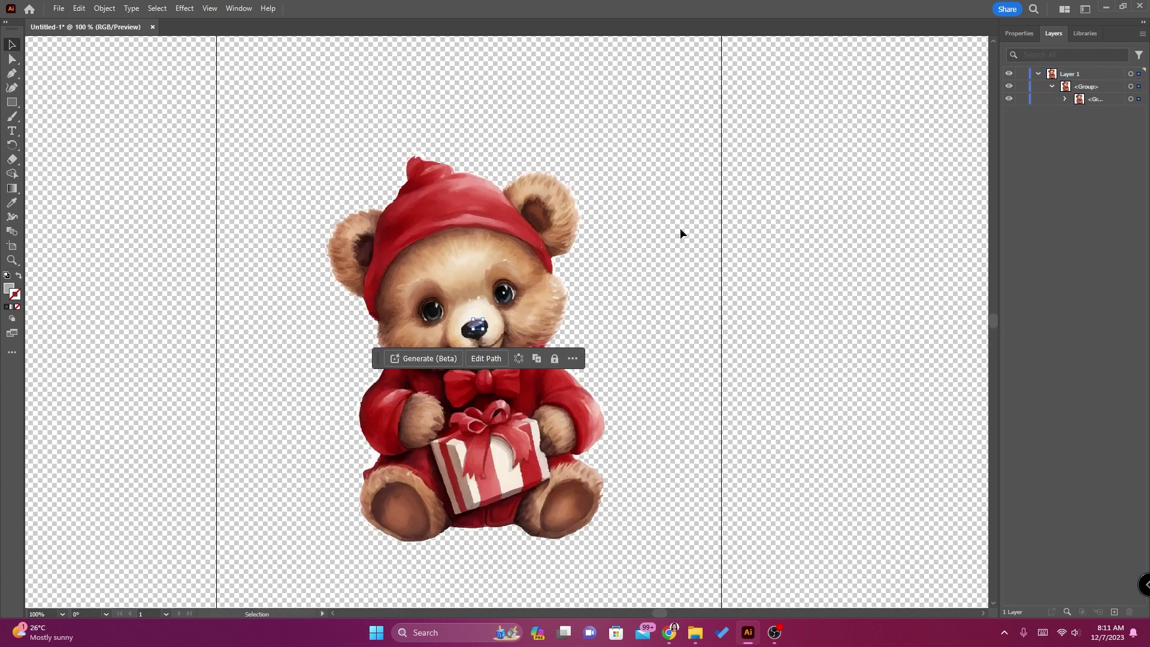
Step: Draw a rectangle that covers the whole bear with the Rectangle tool
left_click(12, 103)
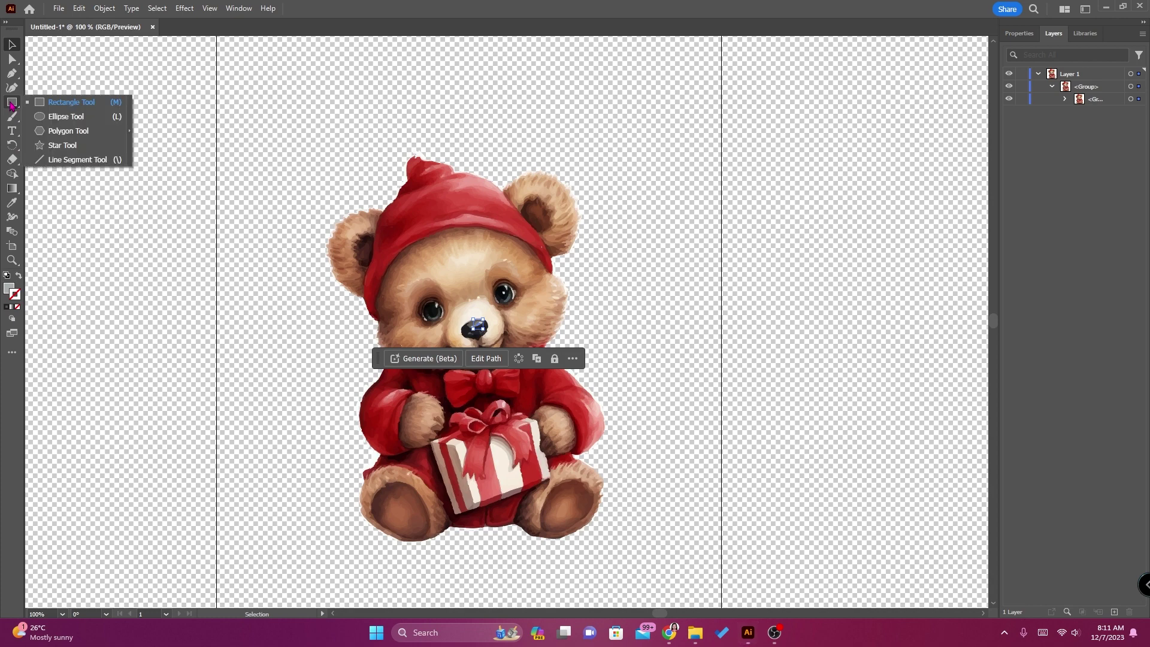
left_click(52, 104)
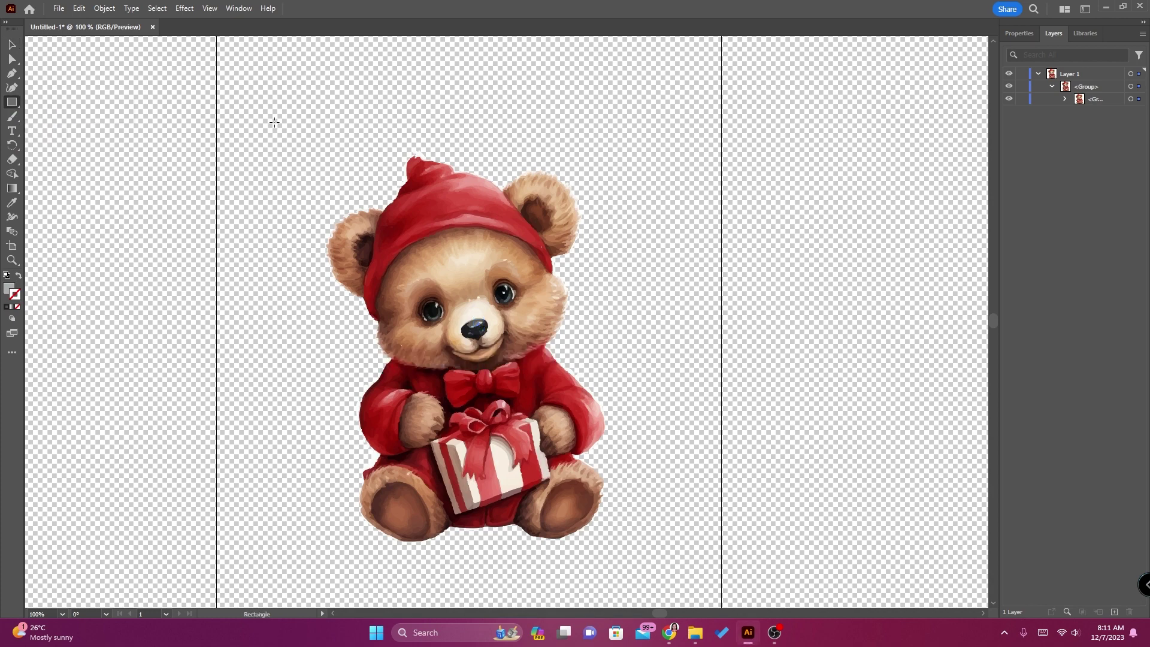
left_click_drag(278, 120, 672, 571)
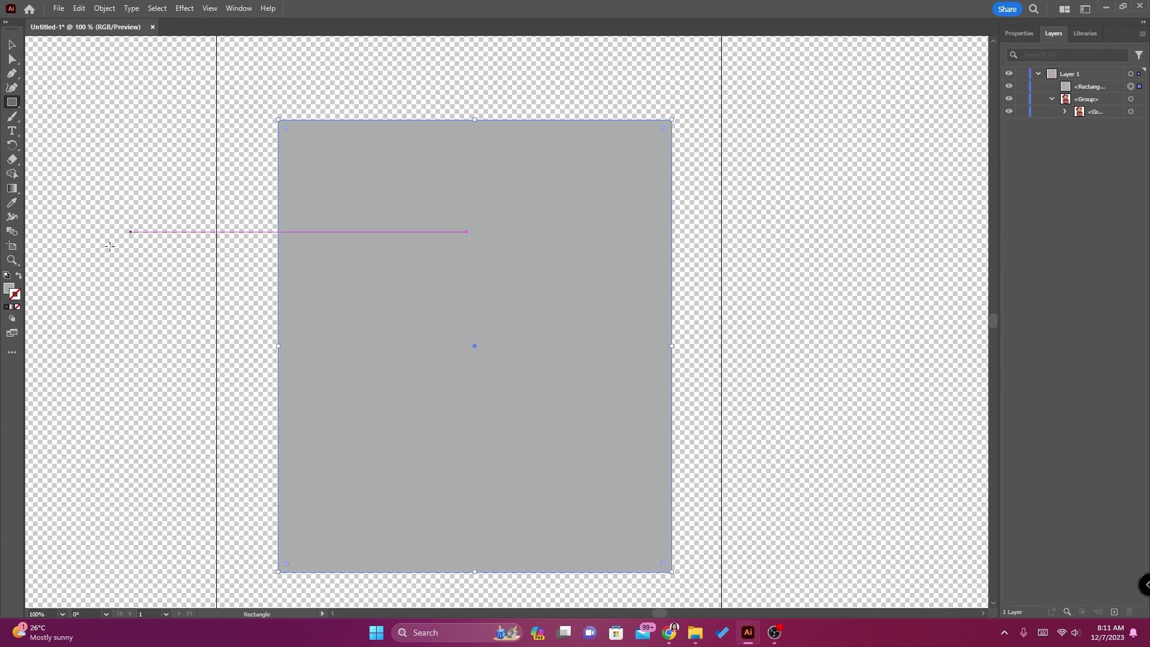
Step: Fill the rectangle with the dark color #161C1C and move it below the bear group in Layer 1
double_click(9, 289)
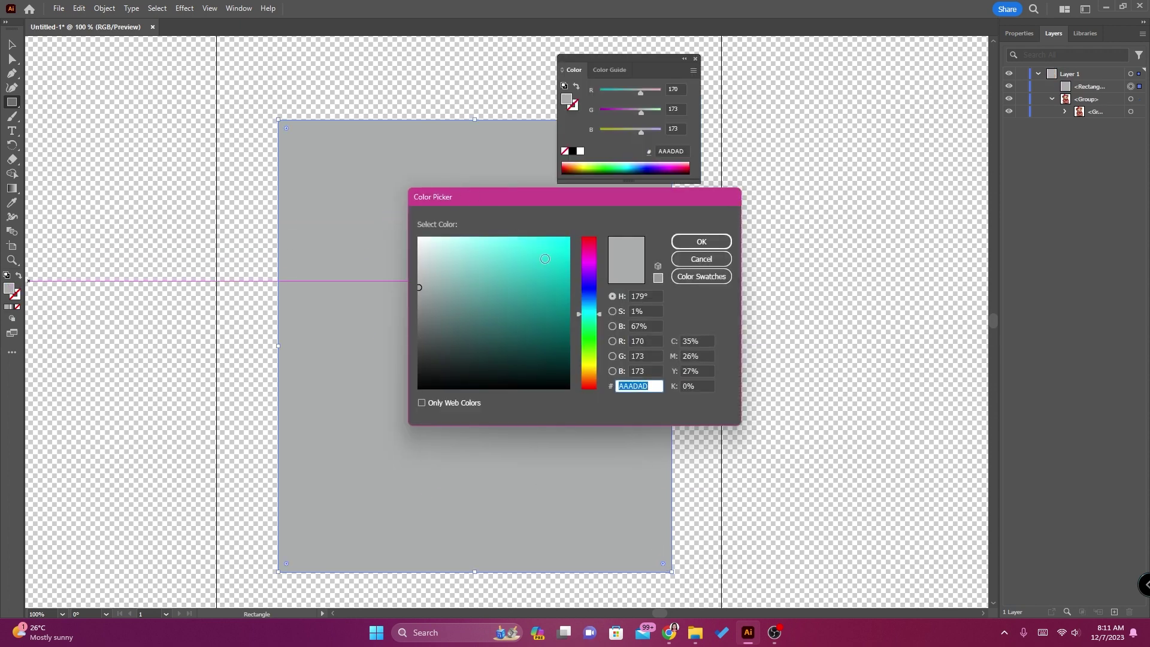
left_click(448, 371)
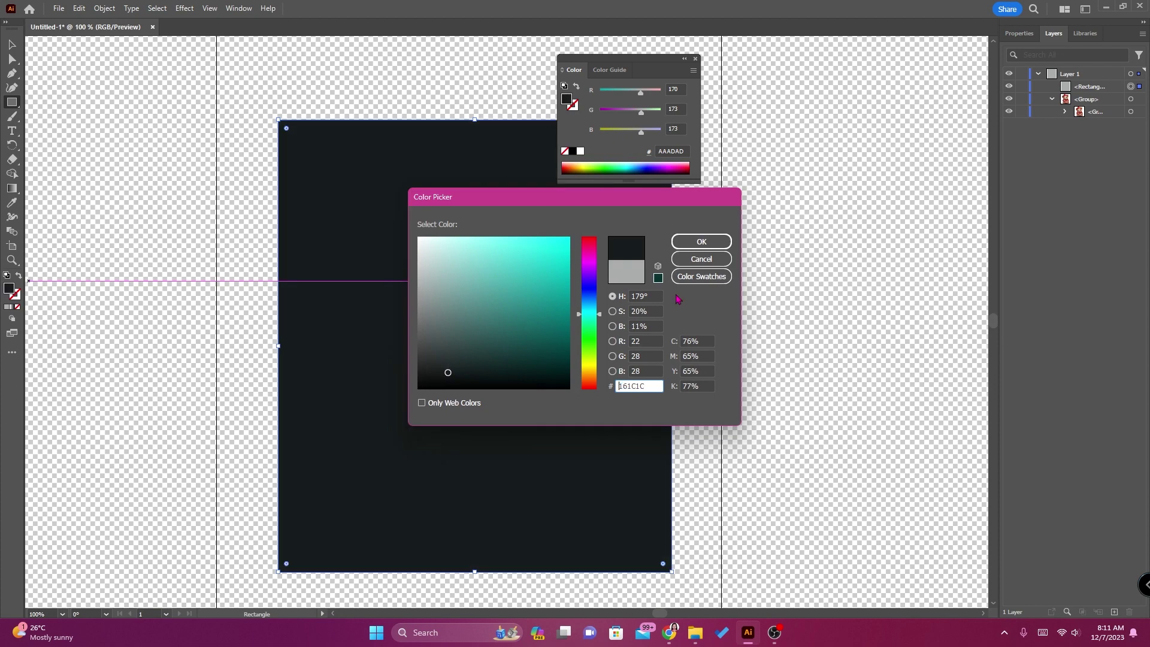
left_click(700, 242)
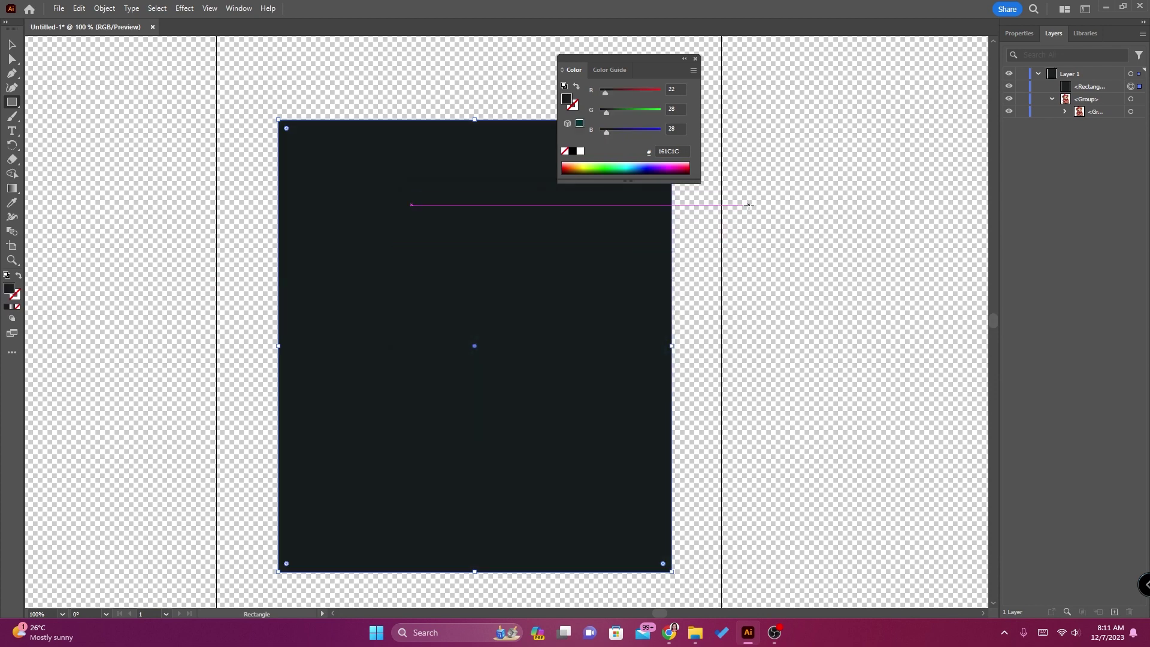
left_click(695, 59)
left_click(1106, 88)
left_click_drag(1092, 91, 1093, 104)
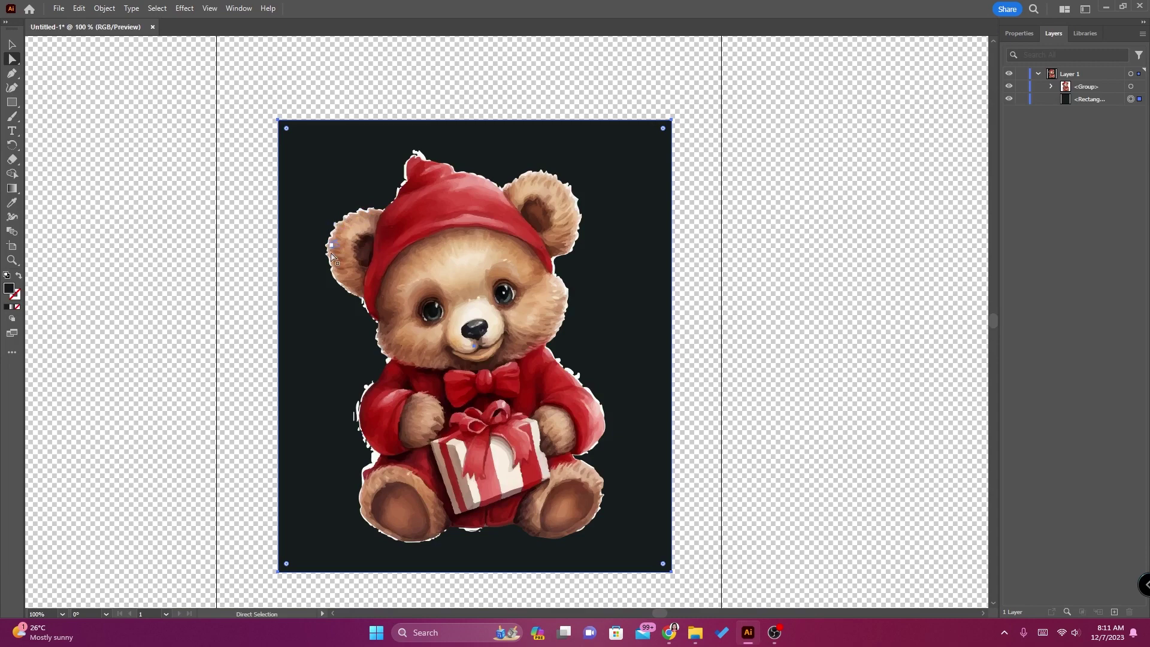
Step: Delete the white fragment above the tip of the hat with Direct Selection
key("z")
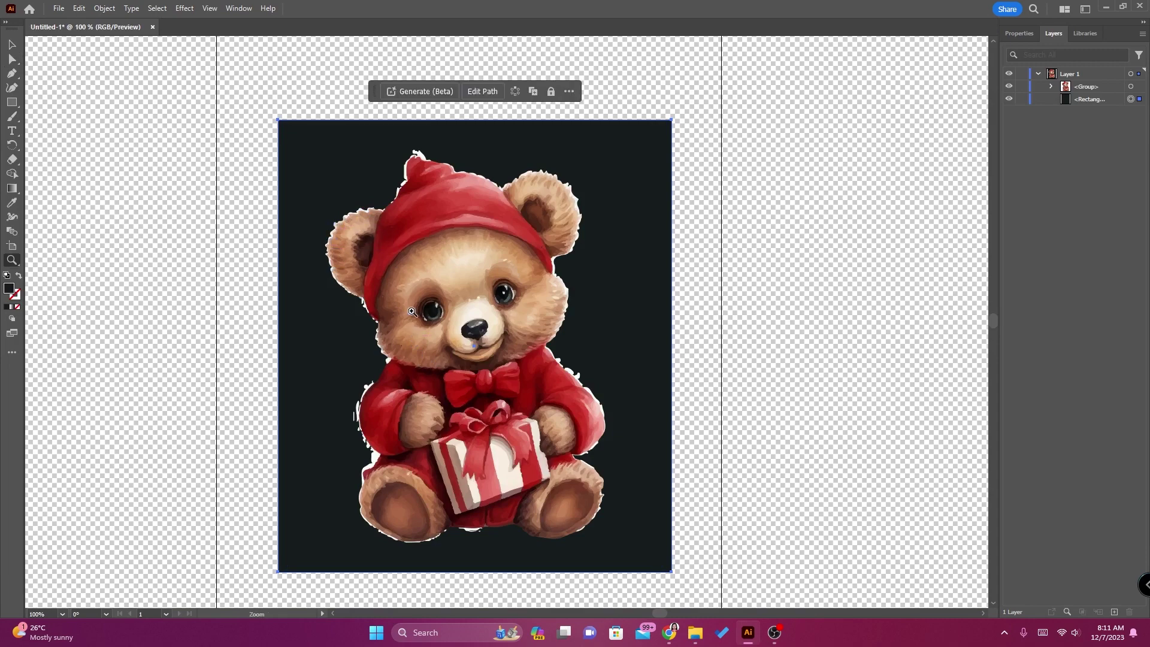
left_click(412, 311)
left_click(475, 318)
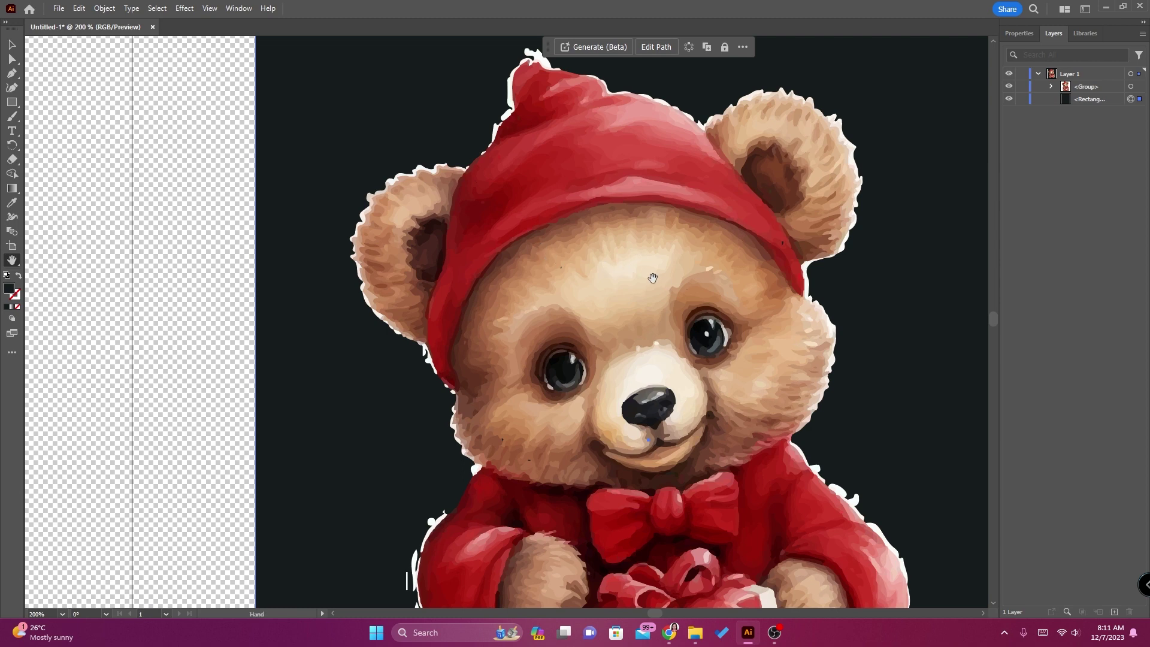
left_click_drag(556, 72, 566, 199)
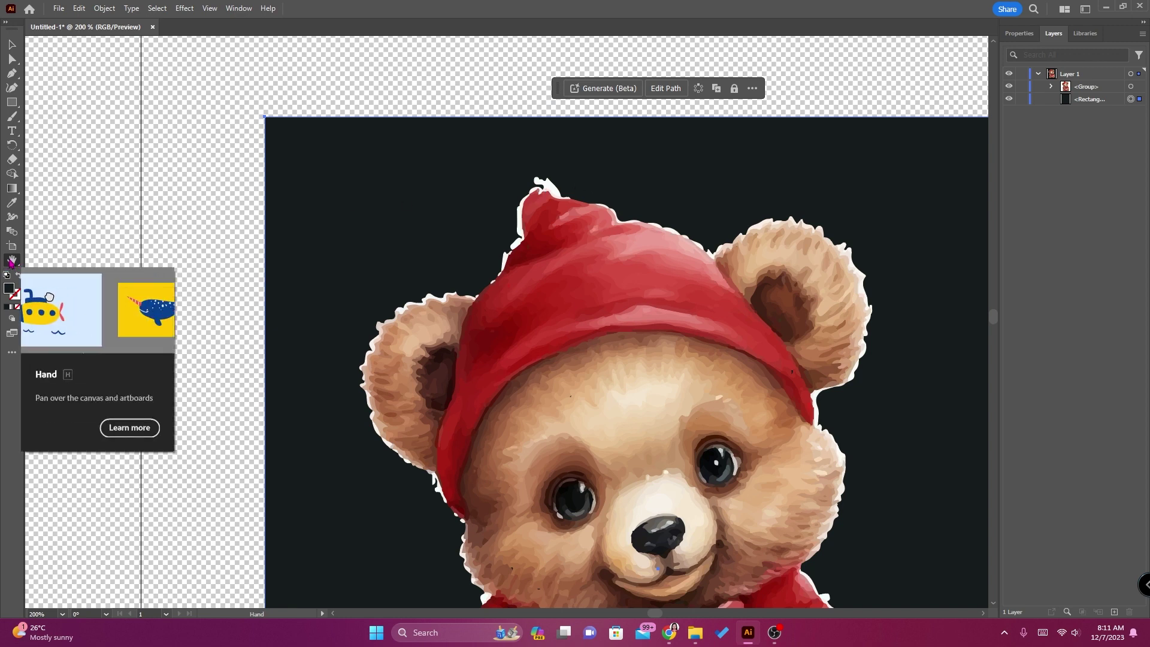
left_click_drag(555, 191, 520, 155)
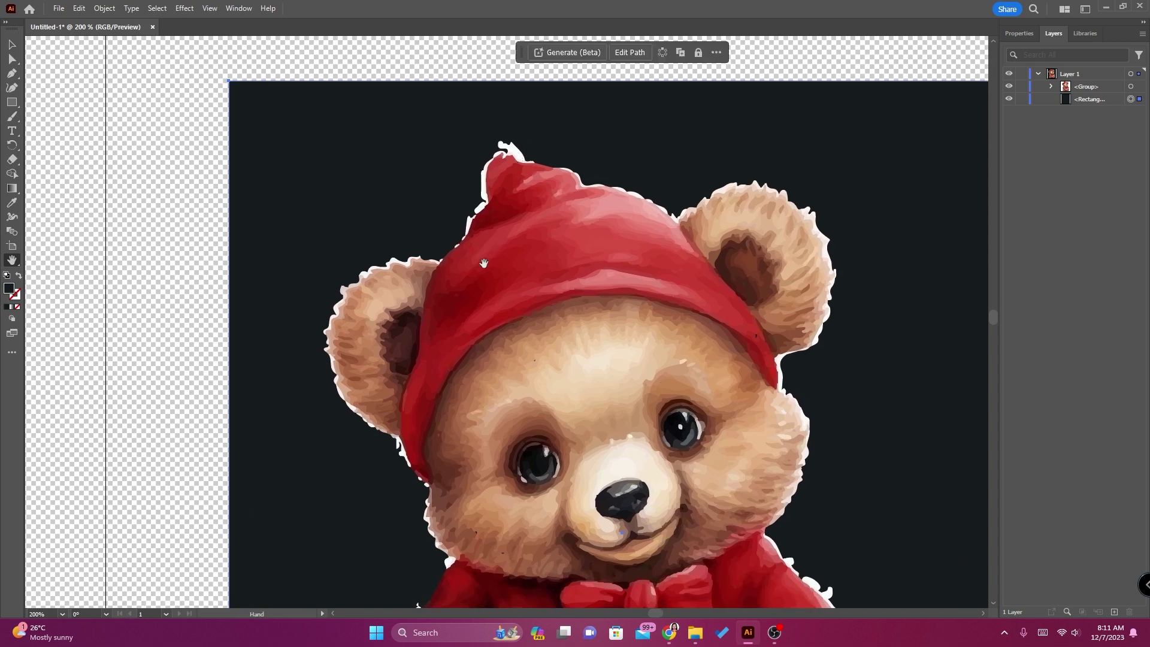
left_click(502, 166)
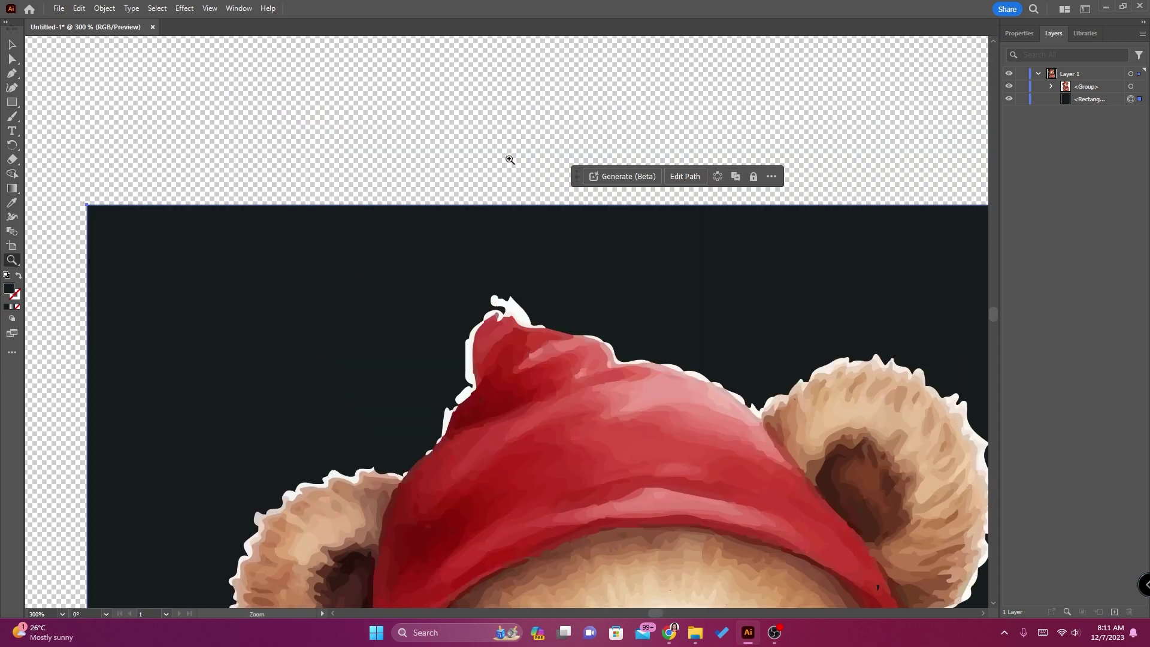
left_click(517, 335)
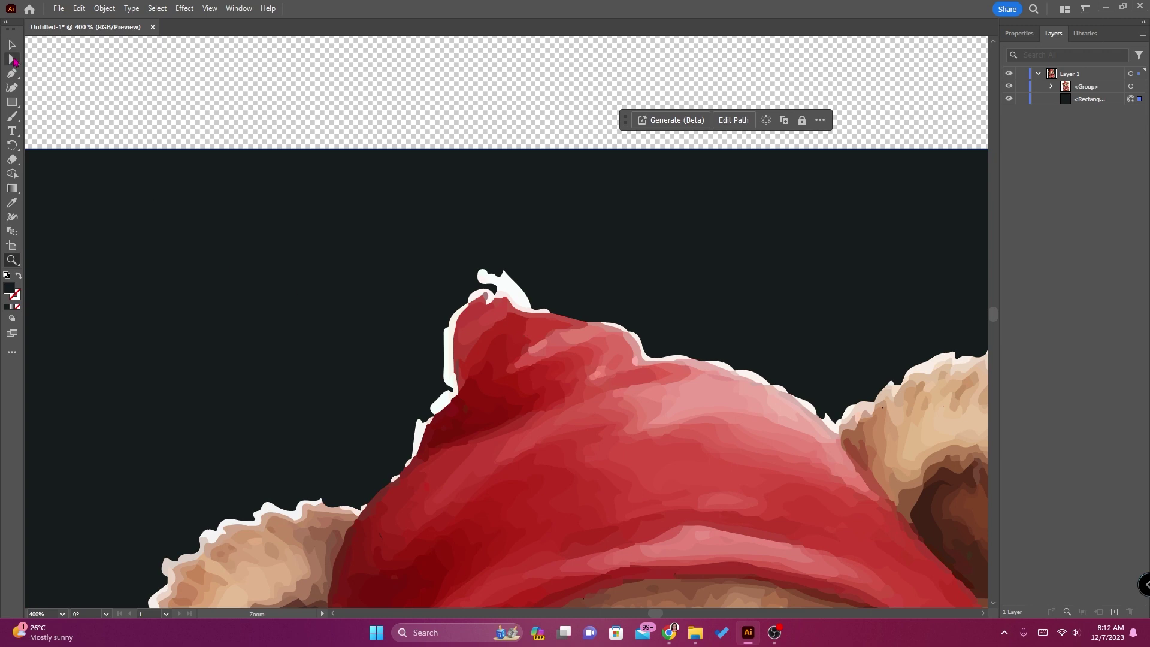
left_click(13, 60)
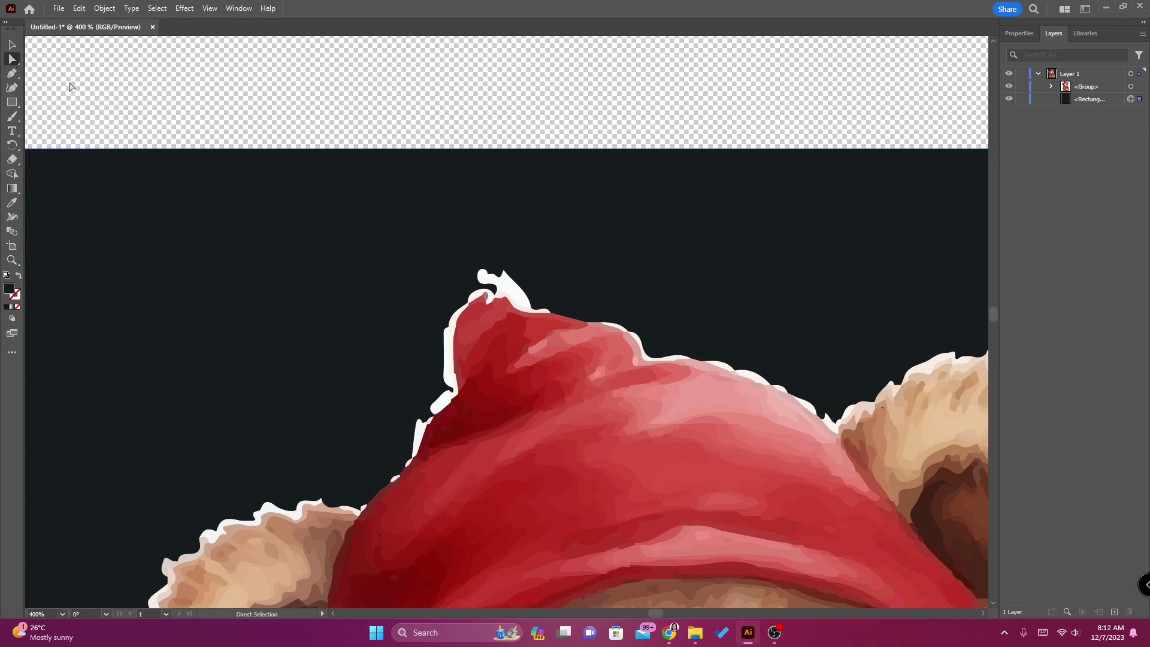
left_click(502, 288)
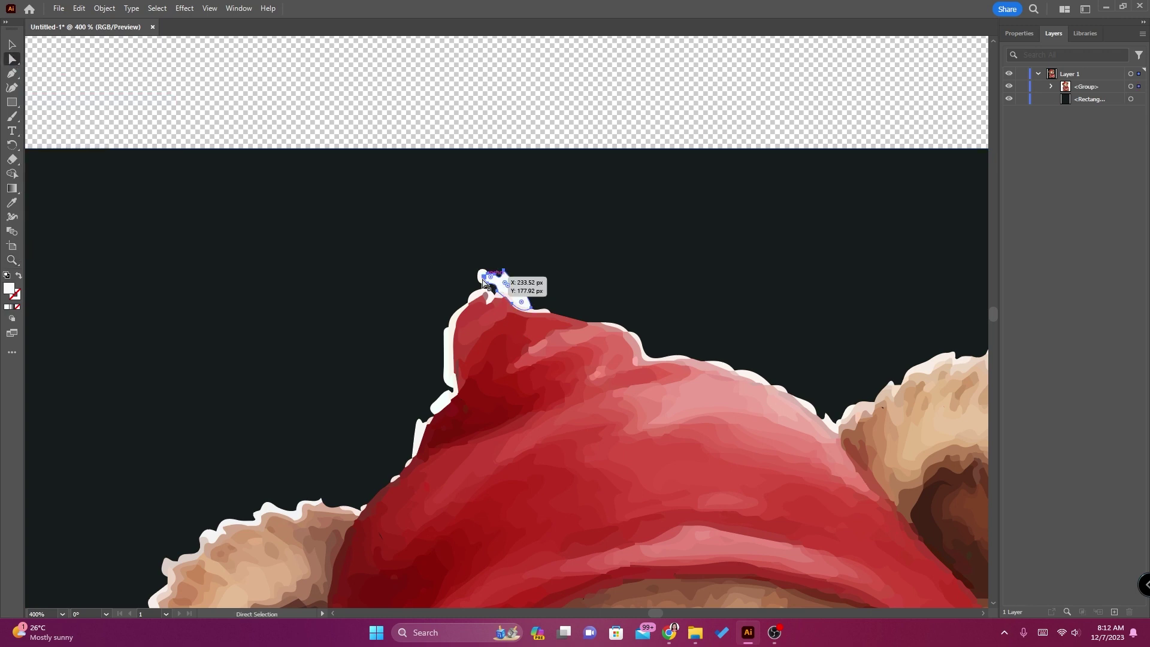
key("Delete")
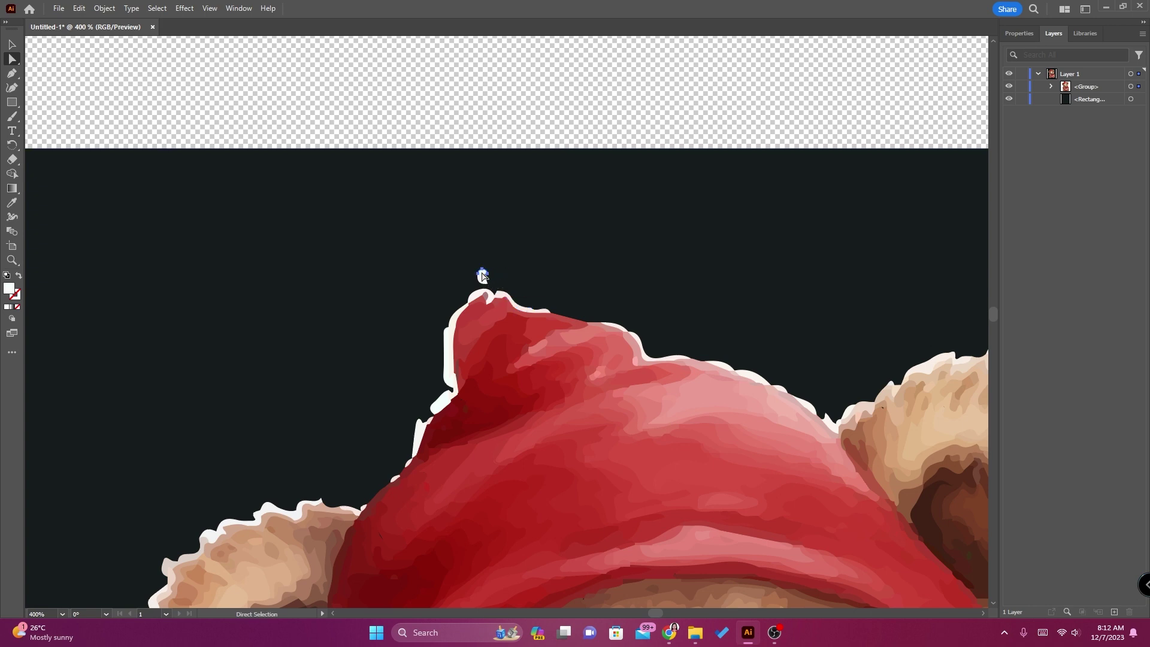
Step: Select and delete the remaining white pieces around the hat's tip and down its upper left edge
left_click(483, 278)
left_click_drag(483, 280, 483, 276)
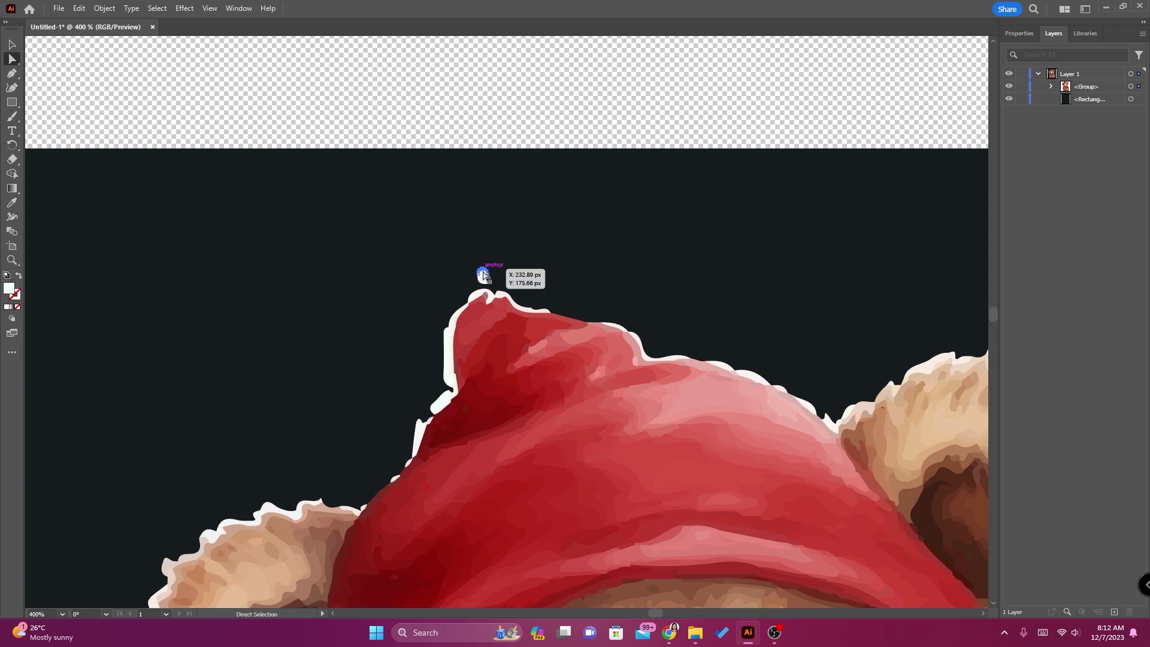
left_click(448, 339, "shift")
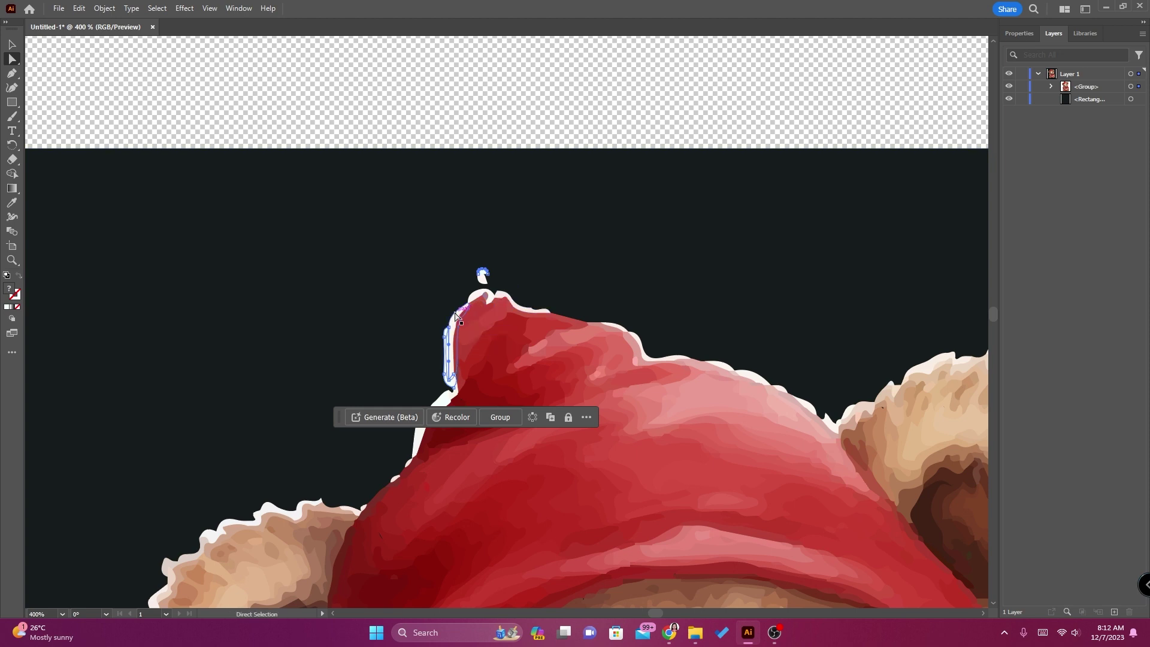
left_click(441, 402, "shift")
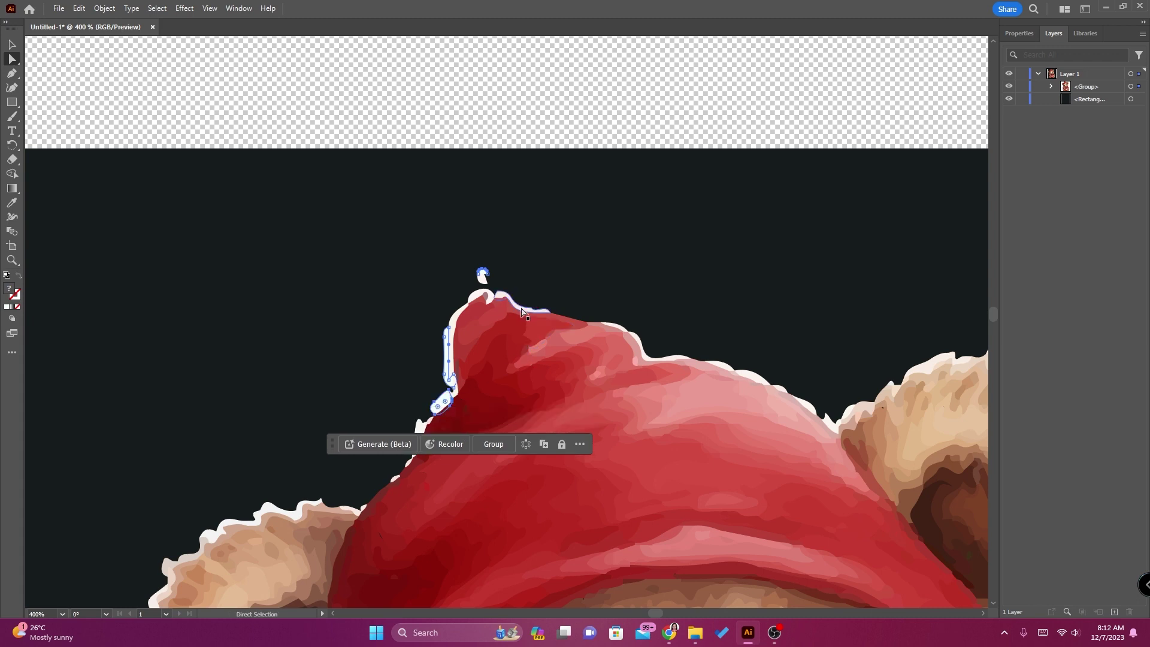
left_click(479, 293, "shift")
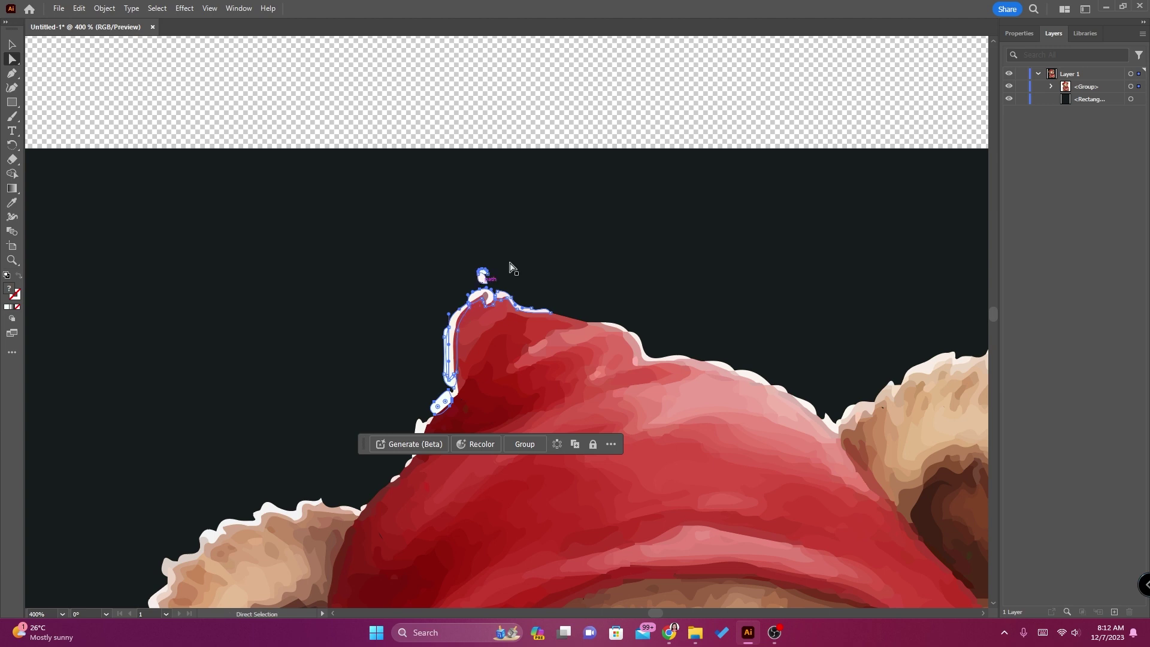
key("Delete")
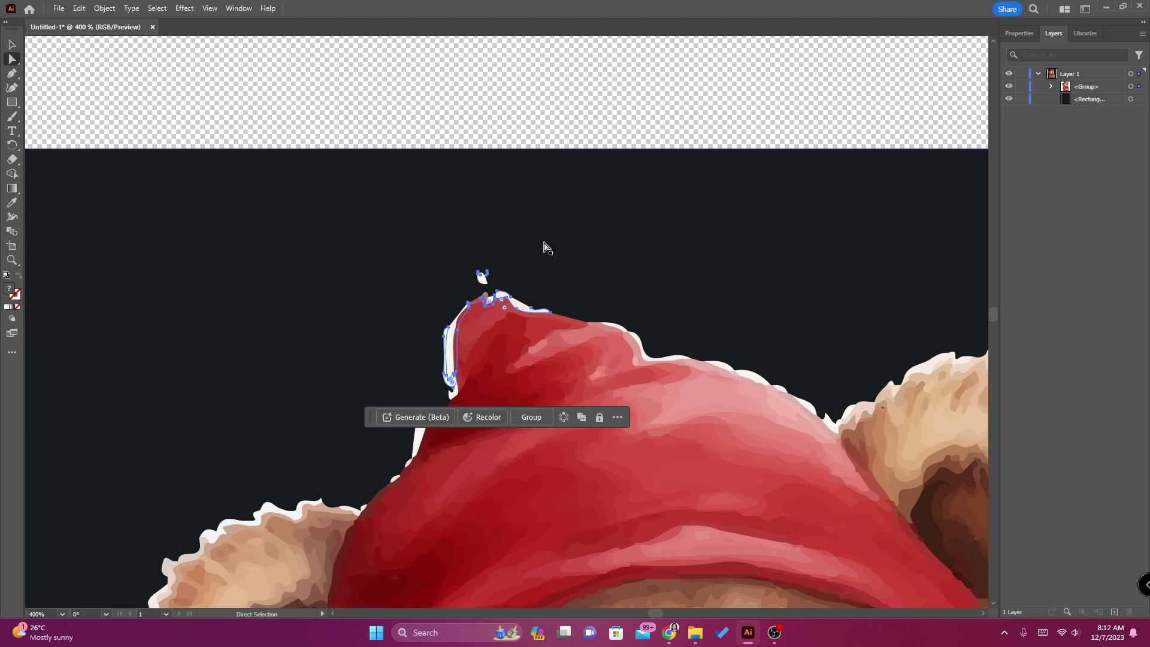
key("Delete")
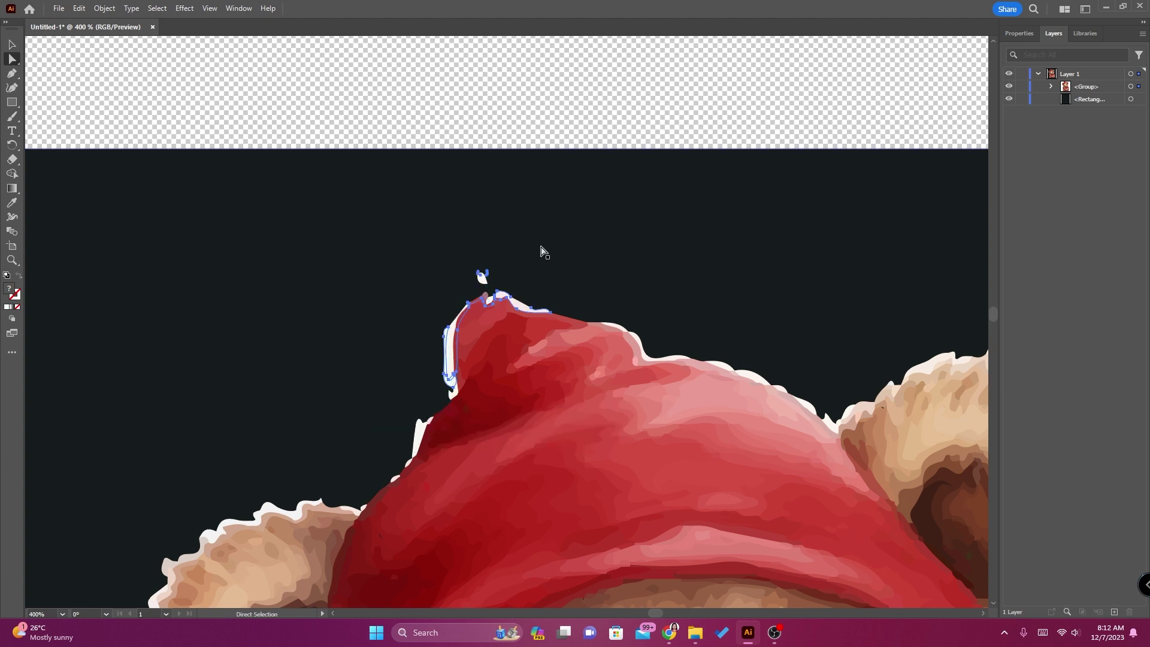
left_click(482, 279)
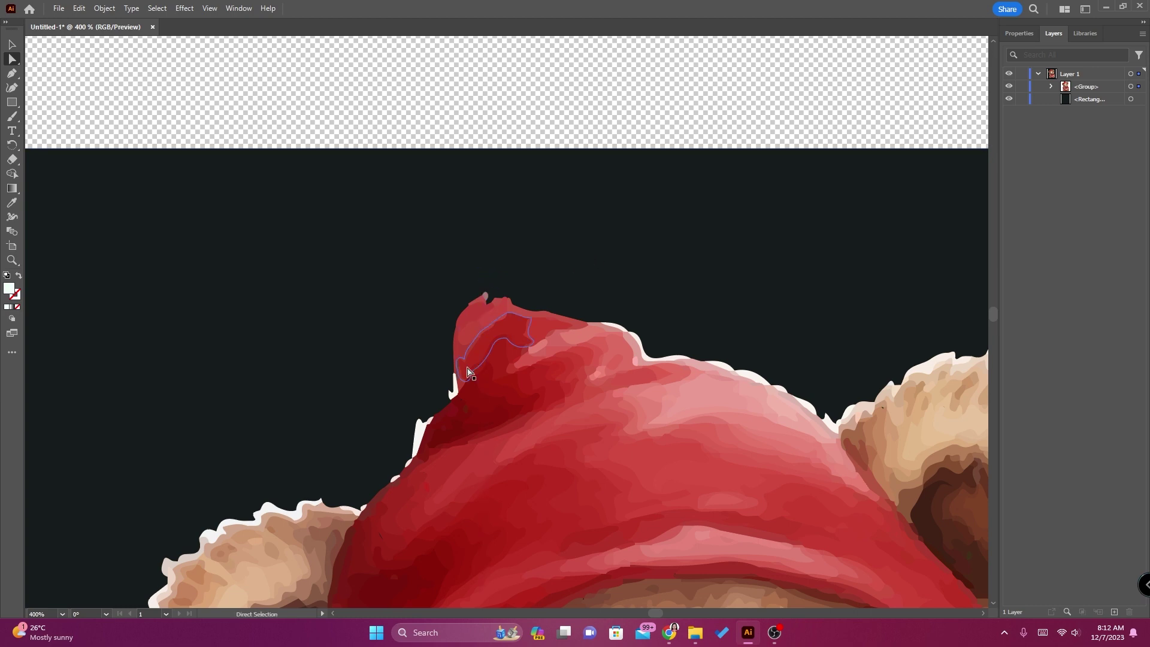
left_click(453, 390)
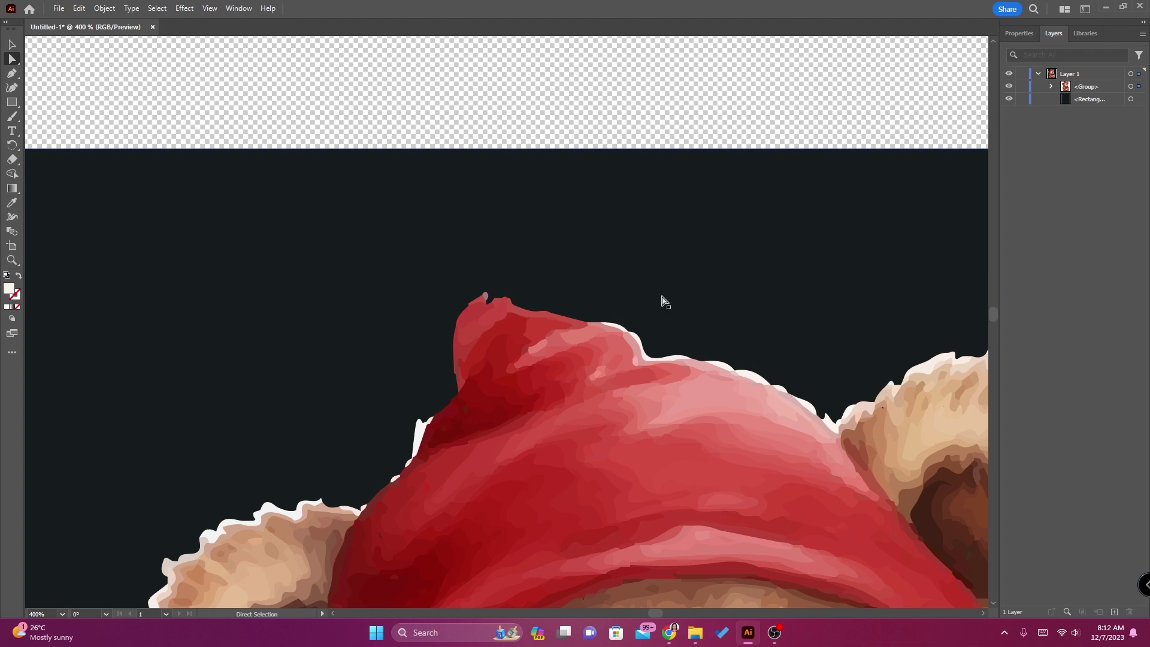
Step: Delete the white slivers along the hat's right slope up to the ear and on its lower left slope
left_click(626, 327)
left_click(639, 339, "shift")
key("Delete")
left_click(720, 364)
key("Delete")
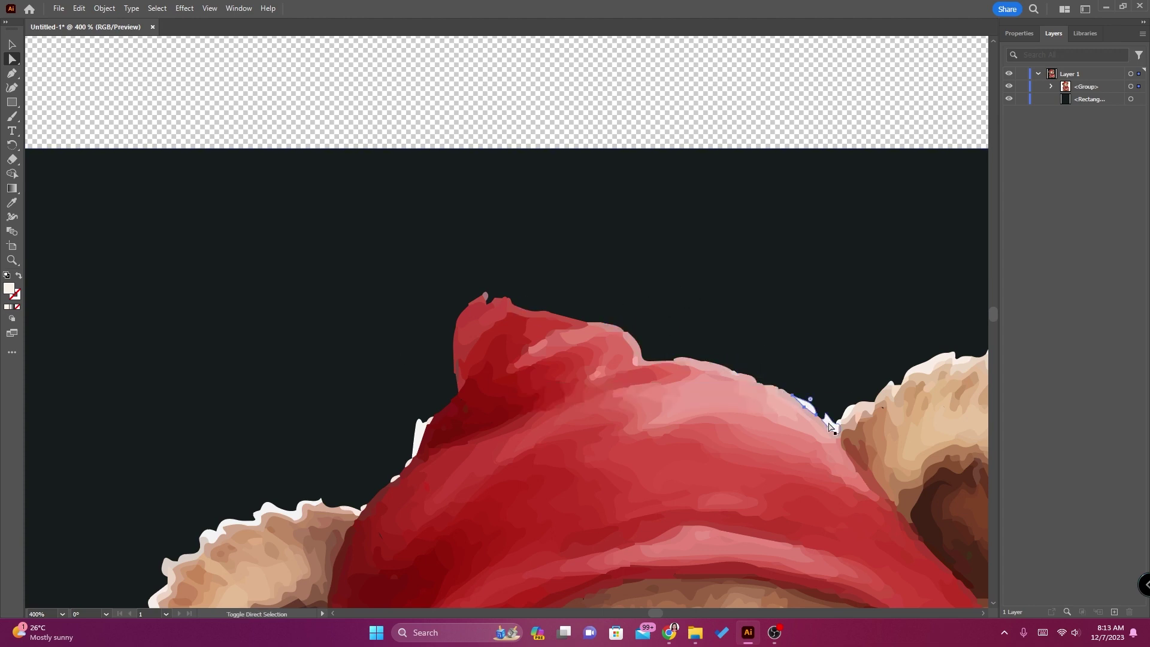
left_click(828, 421)
key("Delete")
left_click(430, 422)
key("Delete")
Step: Delete the white fringe paths around the top, outer side and underside of the left ear
left_click(203, 545)
key("Delete")
scroll(372, 380, "down", 5)
left_click(135, 399)
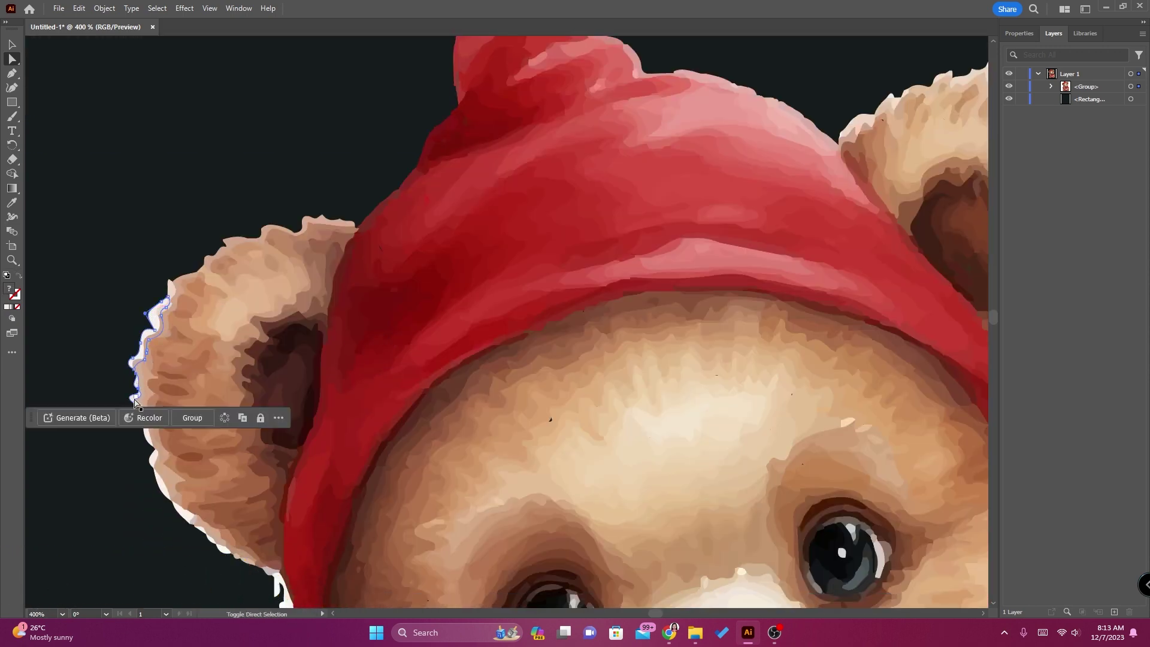
key("Delete")
left_click(210, 548)
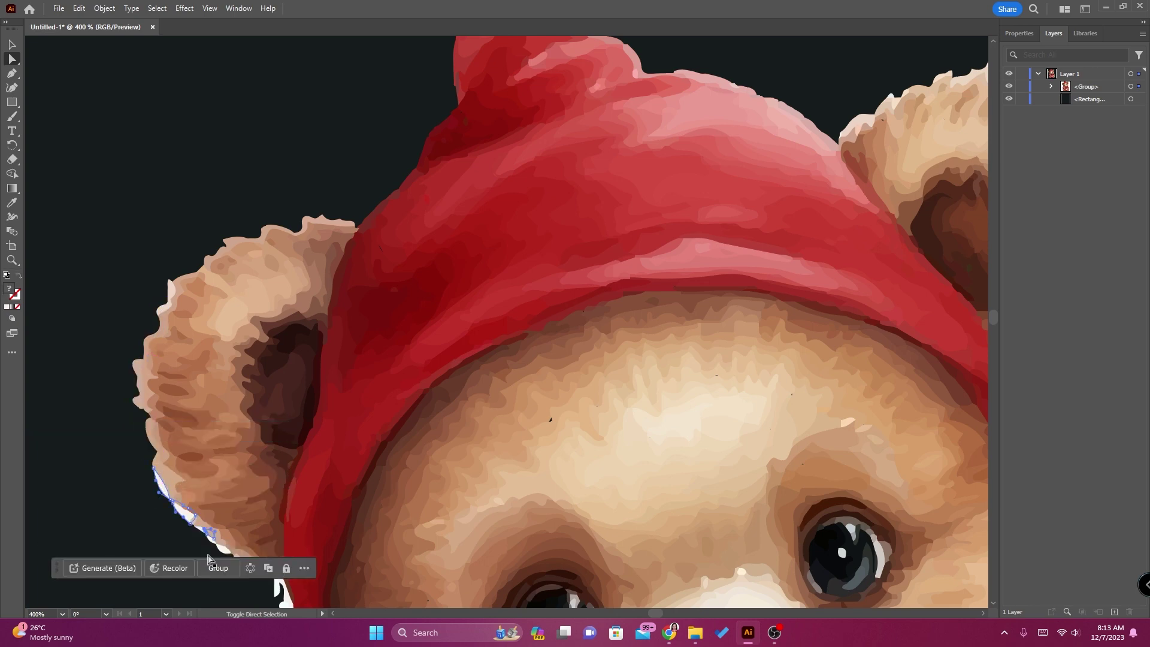
key("Delete")
Step: Delete the white pieces along the hat's lower left edge, between the left ear and the cheek
left_click(280, 590)
scroll(291, 460, "down", 4)
scroll(292, 460, "down", 1)
key("Delete")
left_click(329, 375)
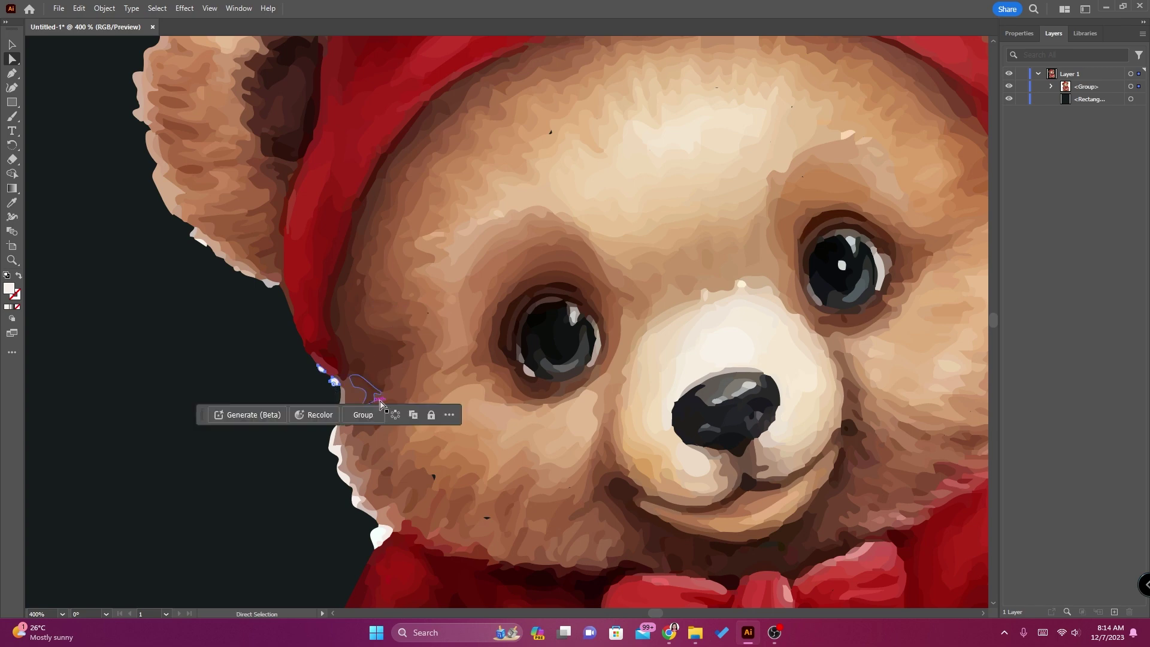
key("Delete")
Step: Delete the white fringe paths along the left cheek down to the coat's collar
left_click(360, 455)
key("Delete")
left_click(373, 559)
key("Delete")
key("Delete")
left_click(382, 535)
key("Delete")
Step: Delete the white paths on the left shoulder and beside the outer edge of the left sleeve
scroll(279, 502, "down", 4)
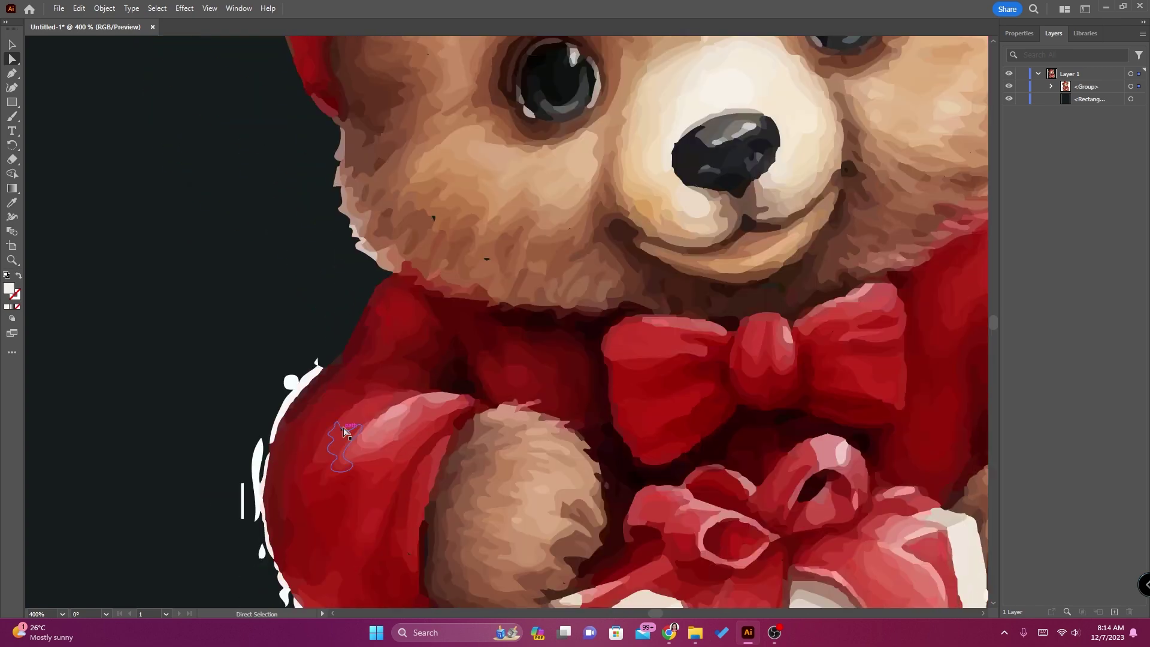
left_click(359, 370)
key("Delete")
scroll(303, 321, "down", 3)
left_click(266, 329)
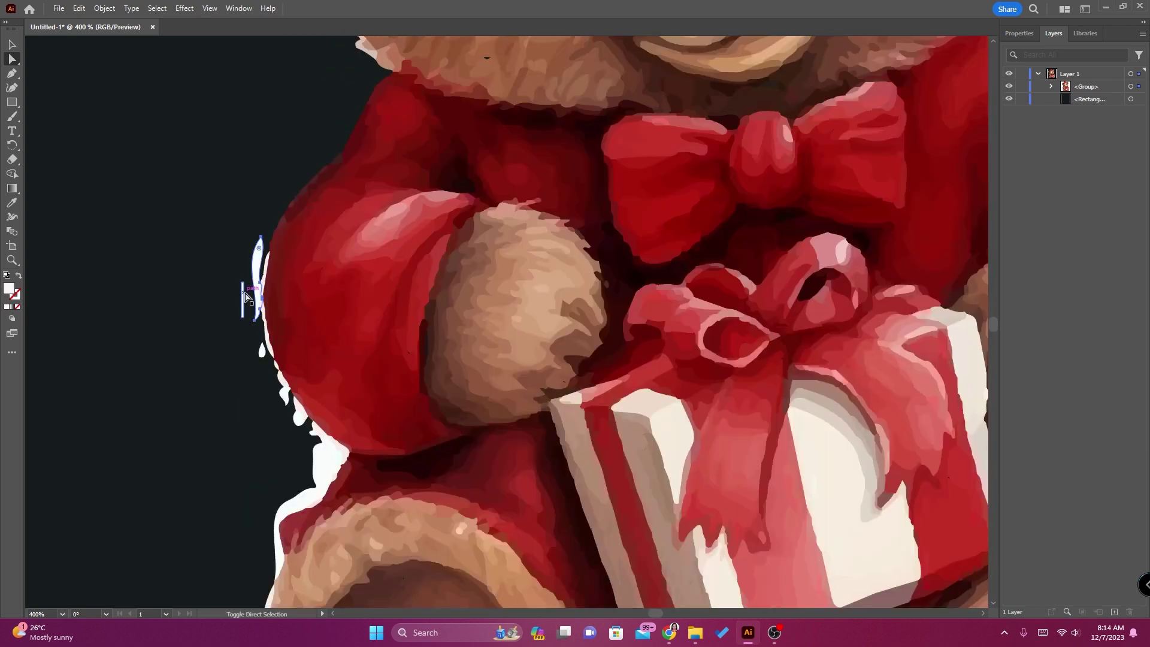
left_click(266, 331, "shift")
key("Delete")
Step: Select and delete the small white pieces along the lower outer edge of the left sleeve
left_click(262, 308)
left_click(262, 350, "shift")
left_click(290, 395, "shift")
key("Delete")
key("Delete")
Step: Delete the white shapes filling the gap between the left sleeve and the left leg
left_click(306, 406)
left_click(302, 414)
left_click(323, 464, "shift")
key("Delete")
left_click(319, 430)
left_click(341, 453, "shift")
left_click(335, 476, "shift")
key("Delete")
Step: Select and delete the white slivers along the outer and lower left edge of the left foot
scroll(318, 429, "down", 3)
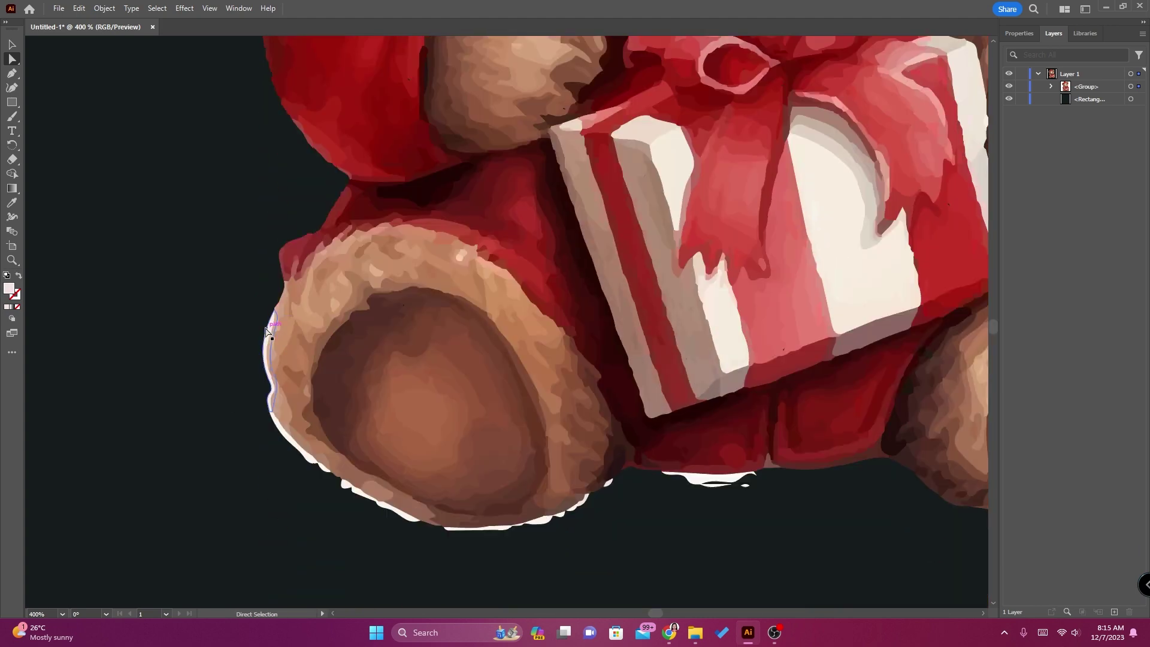
left_click(270, 329)
left_click(283, 430, "shift")
left_click(320, 462, "shift")
key("Delete")
left_click(323, 468)
left_click(346, 484, "shift")
left_click(359, 494)
left_click(346, 484, "shift")
left_click(324, 467, "shift")
key("Delete")
Step: Select and delete the white paths running along the bottom edge of the left foot
left_click(400, 514)
left_click(445, 529, "shift")
left_click(545, 522, "shift")
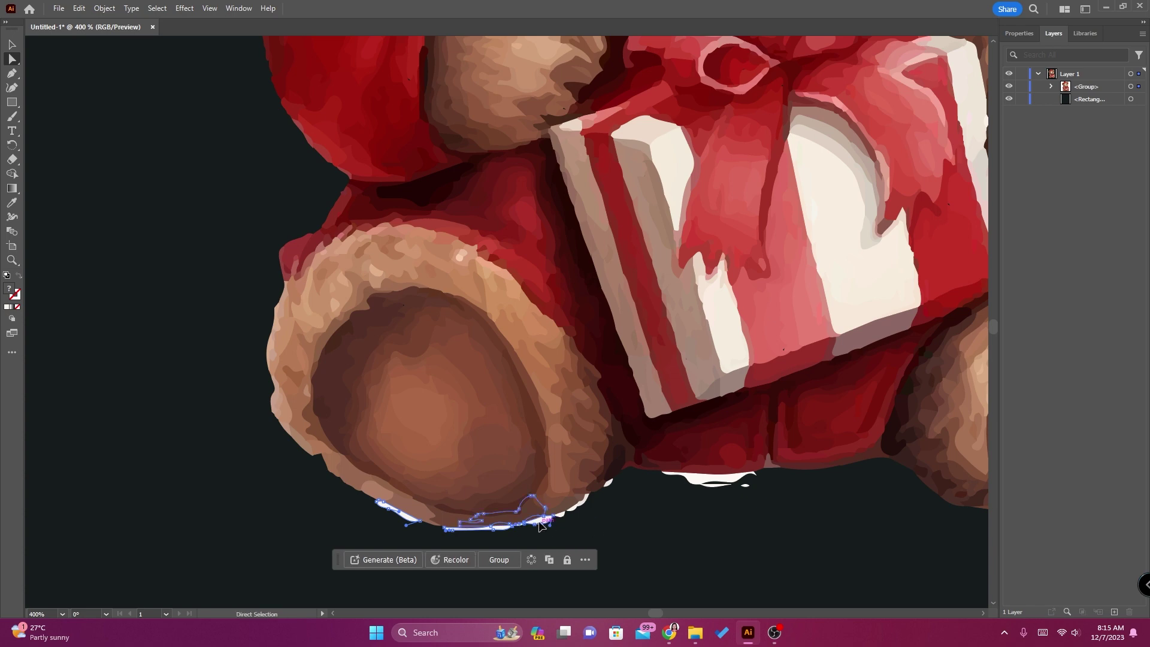
key("Delete")
key("Delete")
left_click(520, 526)
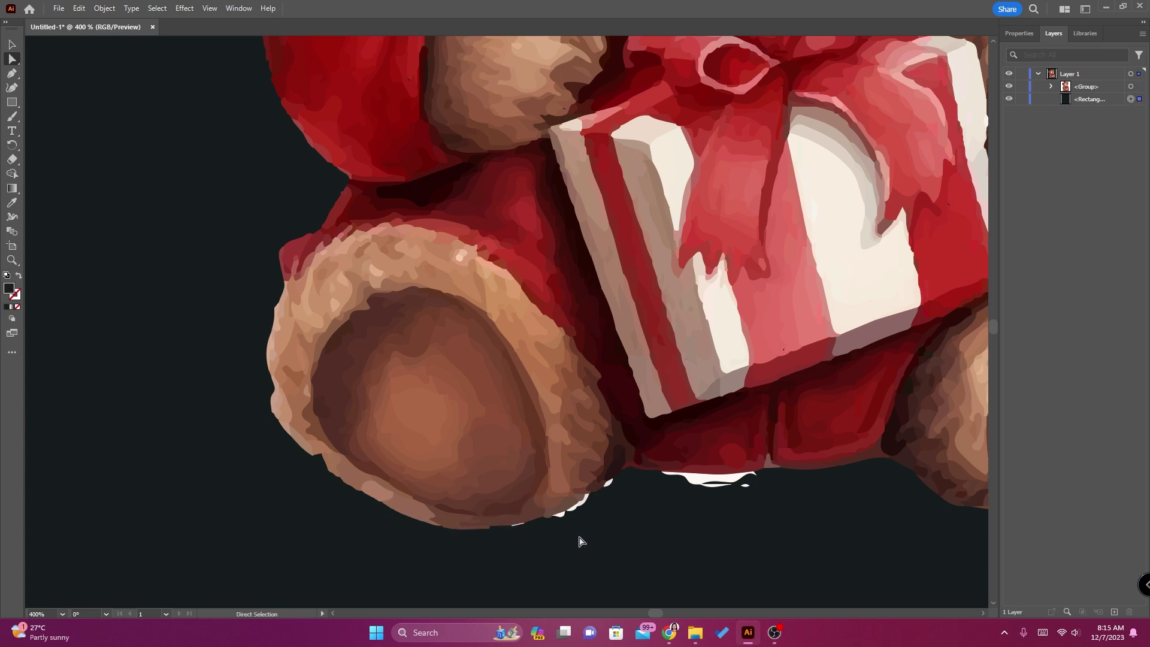
Step: Delete the white pieces at the lower right edge of the left foot and beneath the coat's hem
left_click(566, 515)
key("Delete")
left_click_drag(611, 479, 697, 561)
key("Delete")
Step: Delete the last tiny white sliver under the left foot at 1600% zoom, and check the neighbouring coat edge
key("z")
left_click(522, 539)
left_click(525, 387)
left_click(524, 387)
left_click(525, 388)
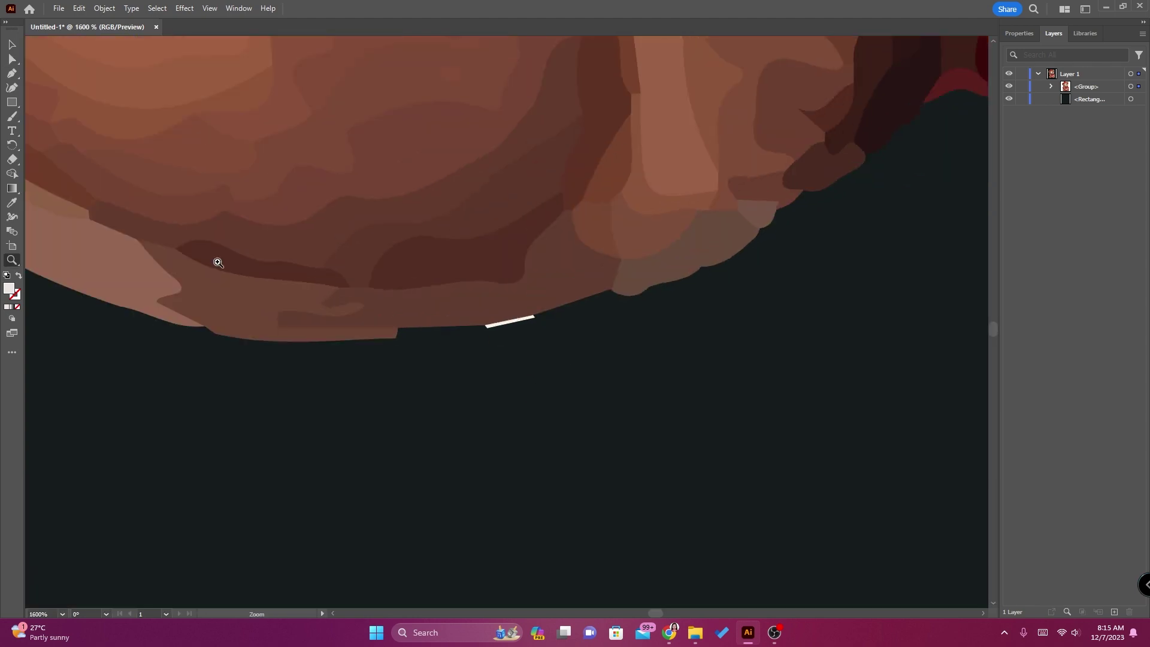
key("a")
key("Delete")
key("z")
left_click_drag(958, 213, 639, 285)
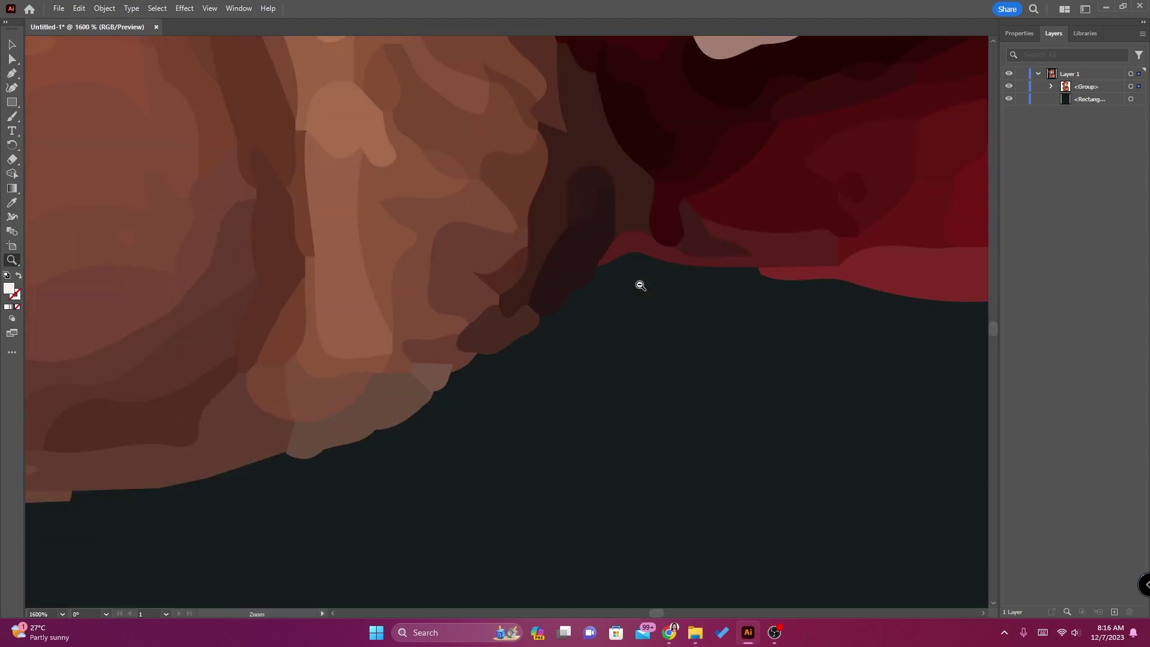
Step: Select and delete the white slivers along the lower and outer edge of the right foot
left_click(640, 290, "alt")
left_click(640, 290, "alt")
left_click(640, 289, "alt")
left_click(640, 290, "alt")
left_click_drag(808, 417, 651, 483)
key("a")
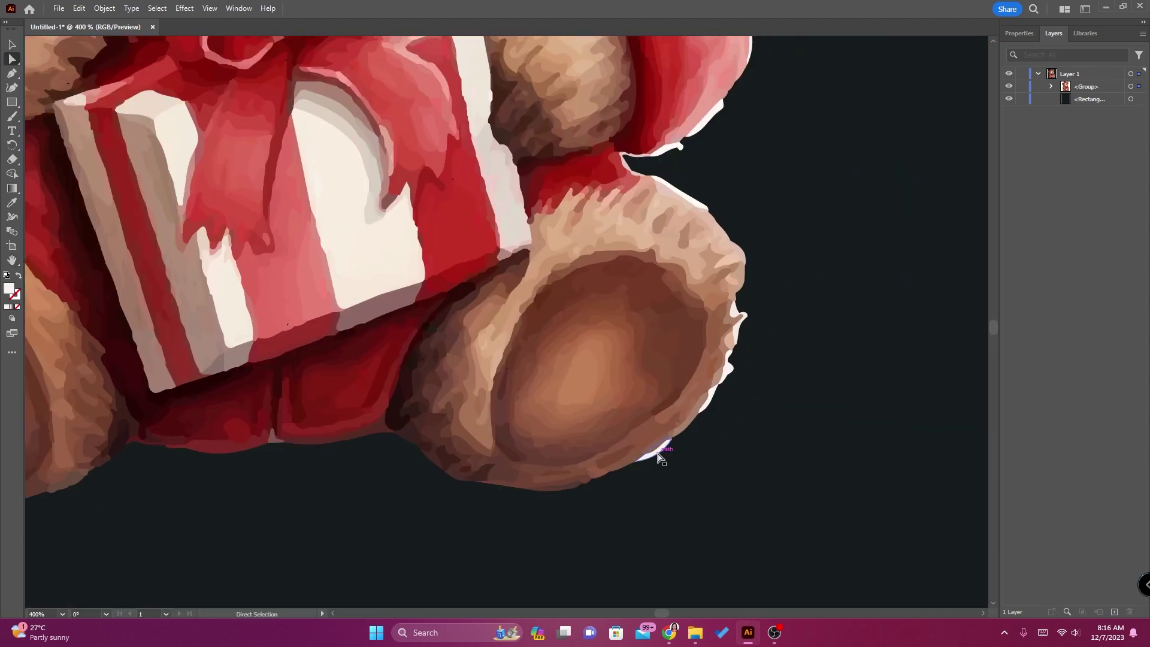
left_click(711, 398, "shift")
left_click(727, 370, "shift")
left_click(739, 321, "shift")
key("Delete")
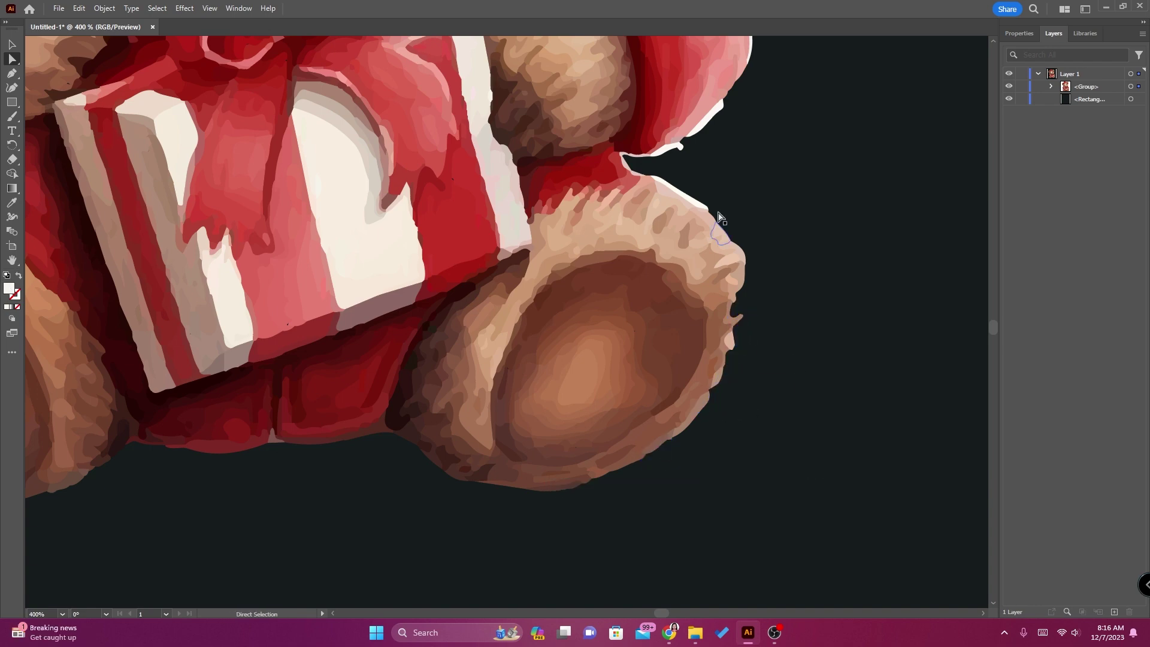
Step: Delete the white pieces along the top of the right foot and under the adjoining sleeve
left_click(699, 203)
left_click(666, 150, "shift")
key("Delete")
left_click(704, 127)
left_click(636, 163, "shift")
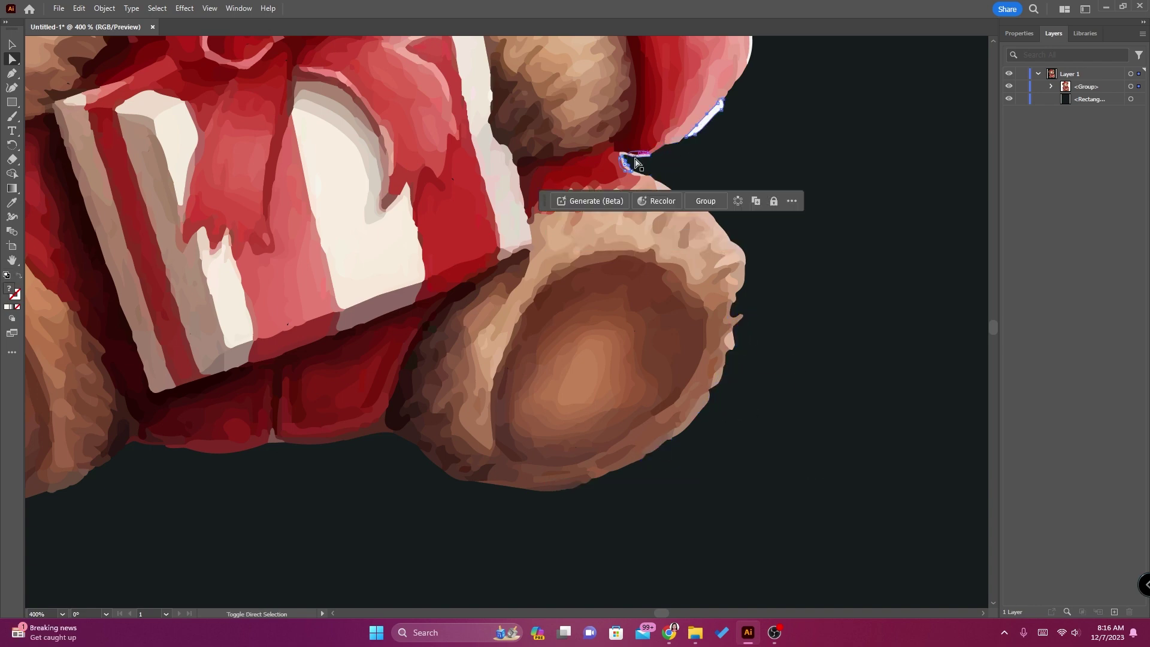
left_click(640, 175, "shift")
key("Delete")
Step: Delete the thin white slivers left in the notch between the right sleeve and the right foot
left_click(631, 169)
left_click(703, 121)
left_click(623, 159)
key("z")
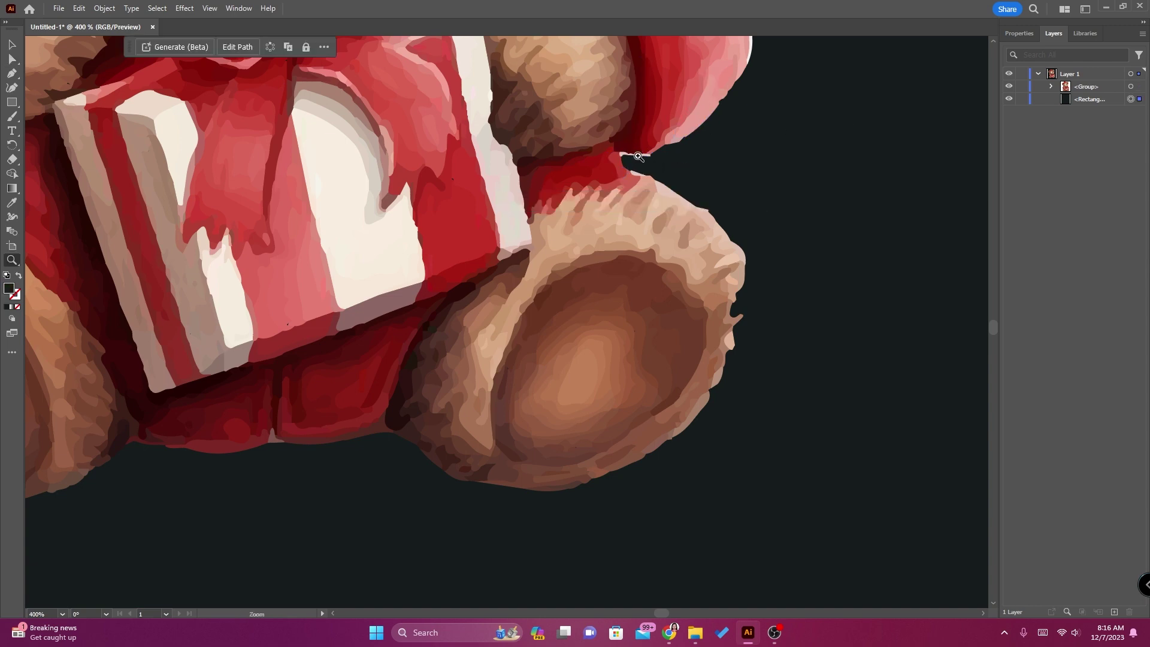
left_click(636, 160)
key("a")
left_click(443, 287)
left_click(432, 281, "shift")
key("Delete")
key("Delete")
Step: Delete the white pieces along the outer edge of the right sleeve
scroll(772, 297, "up", 4)
key("z")
left_click(680, 287, "alt")
left_click(704, 250, "alt")
left_click(654, 287, "alt")
left_click(605, 324, "alt")
key("a")
left_click(591, 329)
key("Delete")
left_click(631, 433)
key("Delete")
Step: Delete the white fragments along the upper right sleeve and the shoulder up to the cheek
left_click(523, 242)
key("Delete")
left_click(472, 216)
left_click(449, 191, "shift")
key("Delete")
left_click(419, 150)
left_click(452, 197, "shift")
key("Delete")
scroll(508, 149, "up", 4)
left_click(425, 104)
key("Delete")
key("Delete")
scroll(512, 376, "down", 2)
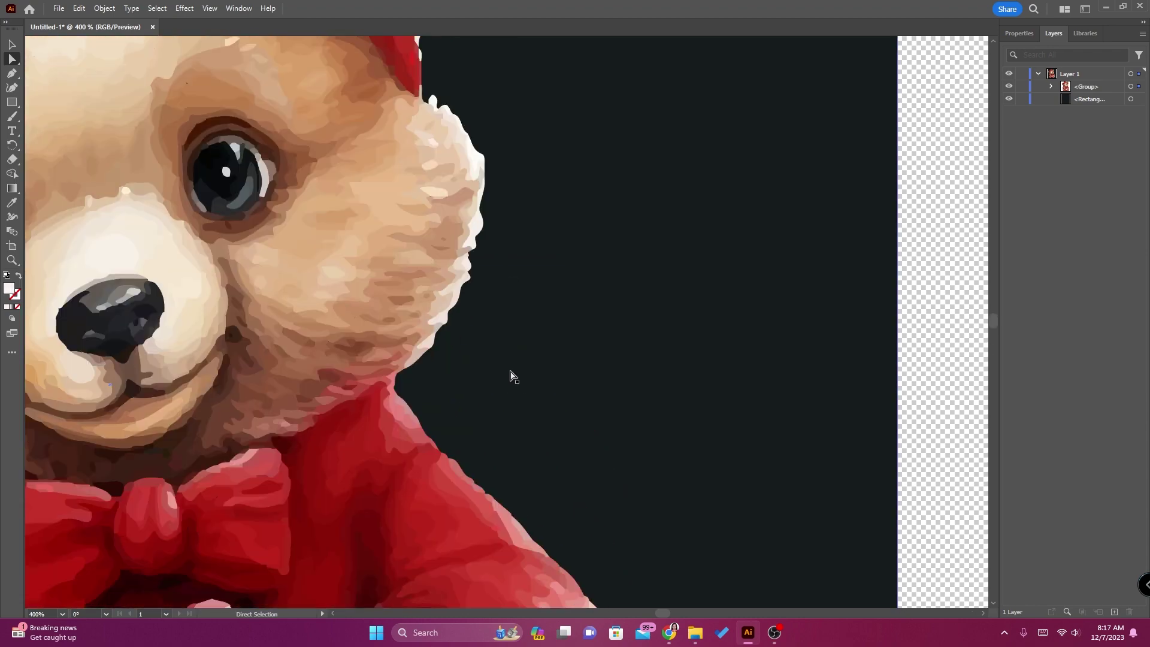
Step: Delete the white pieces between the right cheek, the hat's edge and the underside of the right ear
key("z")
left_click(511, 375, "alt")
left_click(562, 330, "alt")
left_click(654, 258)
left_click(527, 315)
key("a")
left_click(455, 269)
left_click(440, 217, "shift")
left_click(458, 192, "shift")
key("Delete")
left_click(492, 182)
left_click(511, 165, "shift")
key("Delete")
Step: Delete the white tufts down the outer edge of the right cheek
left_click(493, 324)
key("Delete")
left_click(497, 382)
key("Delete")
left_click(486, 440)
left_click(460, 491, "shift")
key("Delete")
left_click(455, 492)
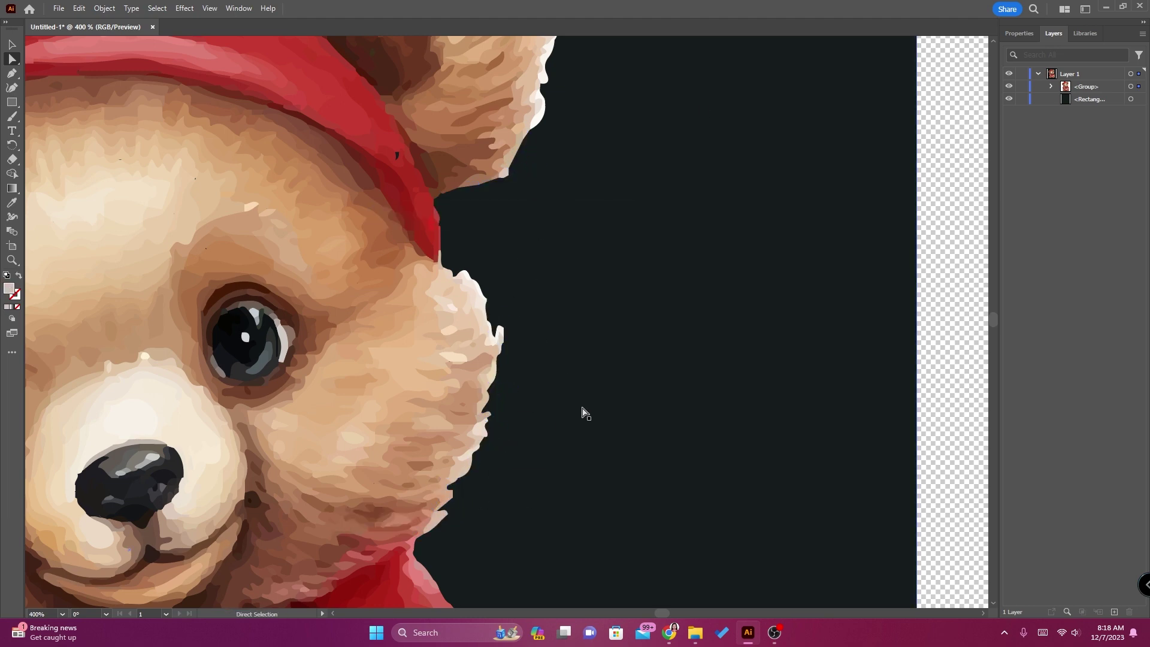
left_click(502, 331)
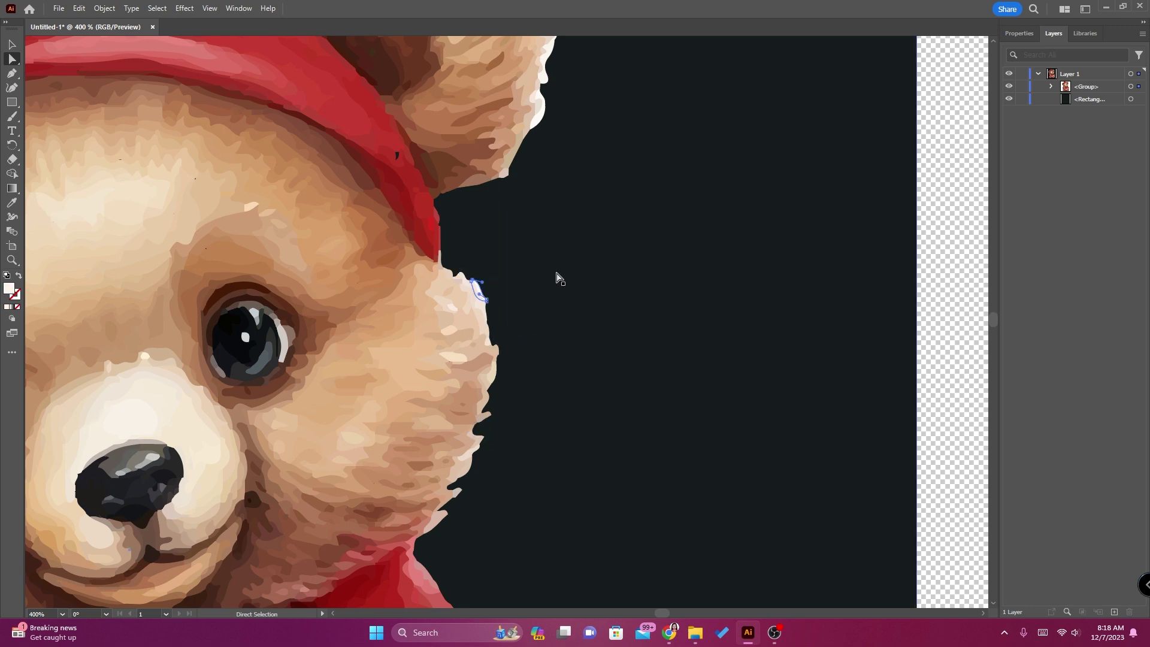
Step: Delete the large white pieces along the outer edge of the right ear
scroll(572, 264, "up", 3)
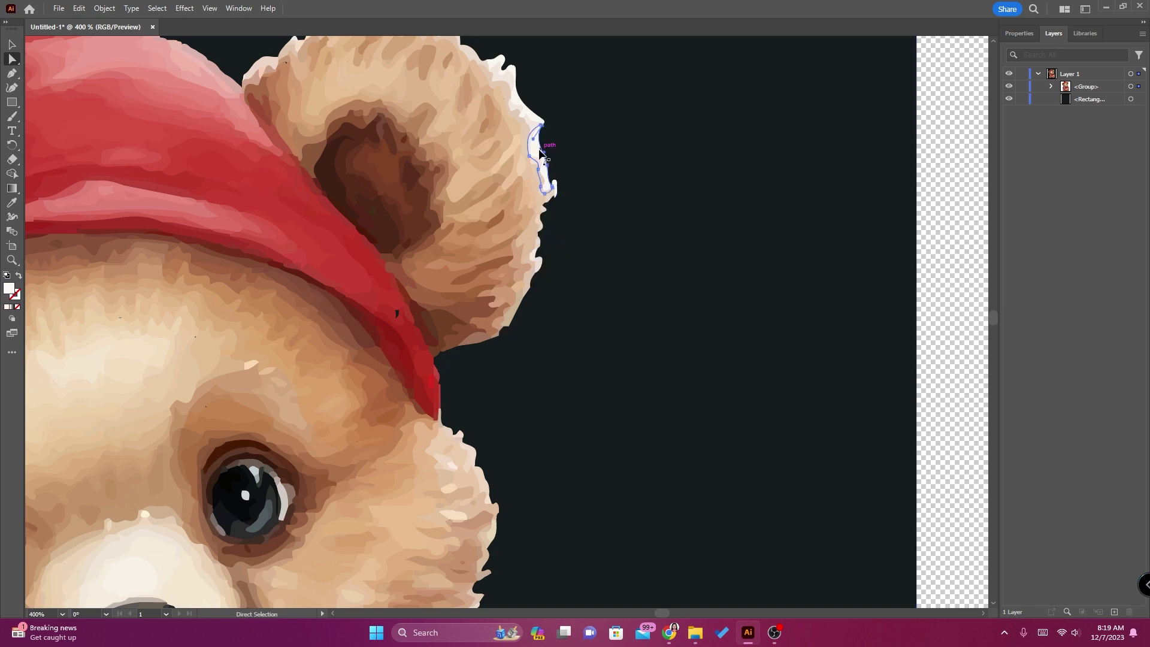
left_click(554, 187)
left_click(550, 186)
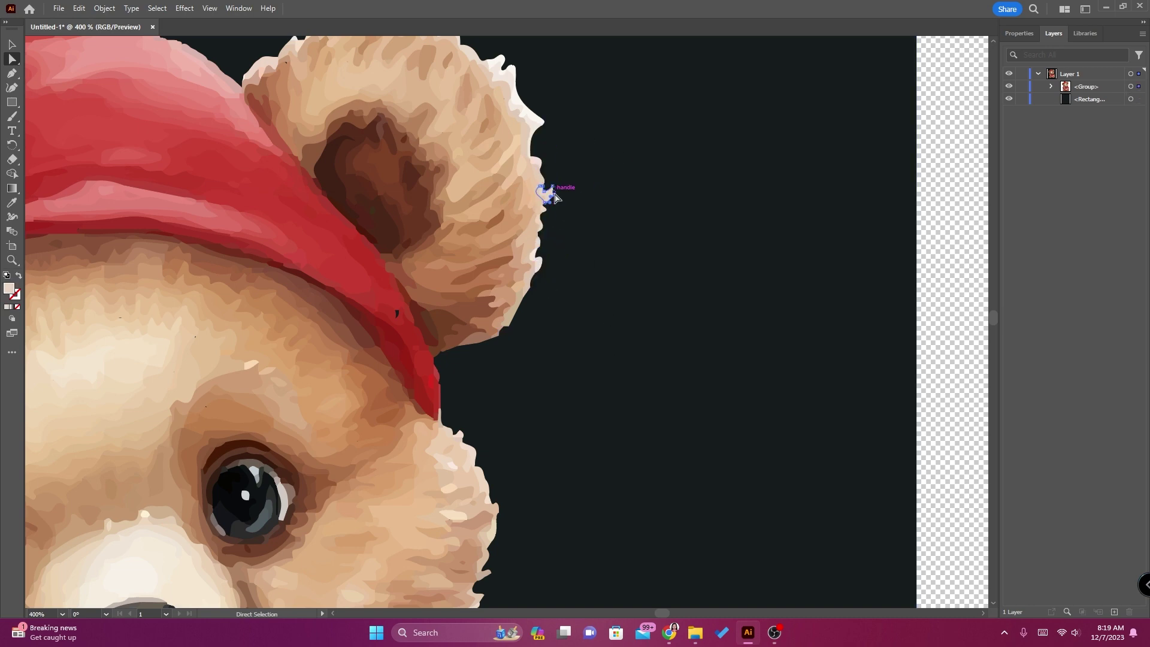
key("Delete")
left_click(533, 118)
key("Delete")
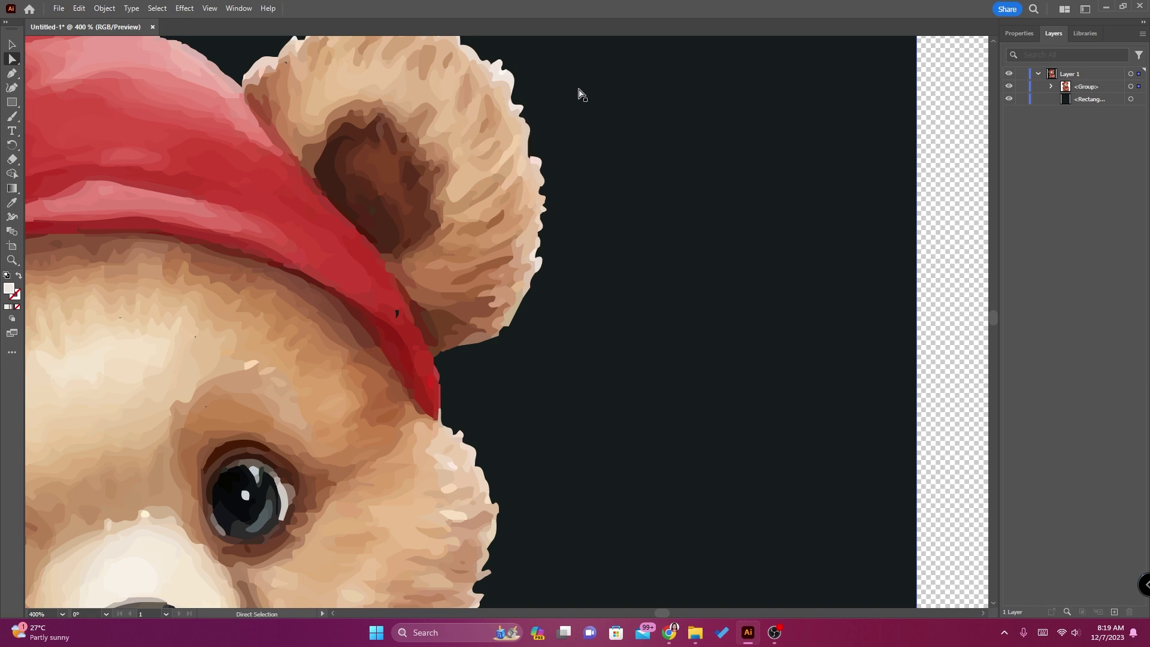
key("Delete")
Step: Select and delete the white paths around the upper outer curve of the right ear
scroll(676, 119, "up", 3)
left_click(502, 228)
left_click(432, 183, "shift")
left_click(400, 172, "shift")
key("Delete")
key("Delete")
left_click(457, 190)
key("Delete")
left_click(472, 207)
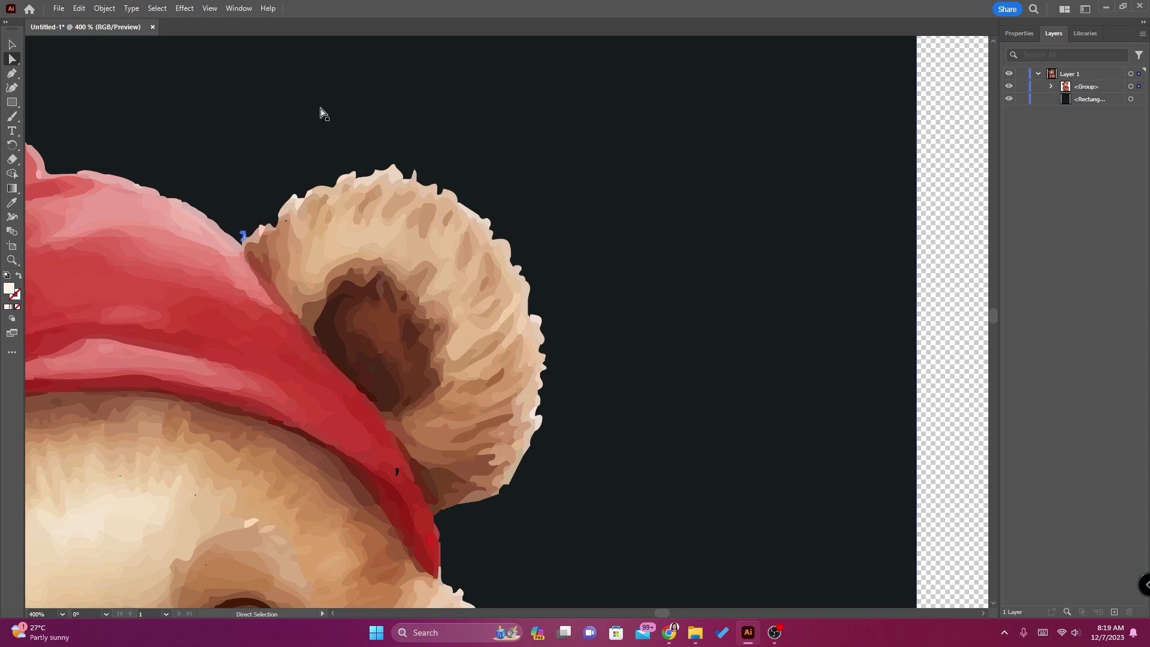
Step: Delete the small white tufts along the top of the right ear, on the side nearer the hat
left_click(292, 197)
left_click(393, 169)
key("Delete")
left_click(355, 175)
left_click(348, 177, "shift")
key("Delete")
Step: Delete the last white fragments along the outer side of the right ear
scroll(477, 154, "down", 2)
left_click(535, 360)
key("Delete")
left_click(537, 261)
key("Delete")
left_click(542, 309)
left_click(549, 349)
Step: Select and delete the white fragment on the lower edge of the left ear
scroll(688, 321, "down", 4)
scroll(397, 275, "up", 2)
scroll(397, 275, "up", 4)
key("a")
left_click(437, 185)
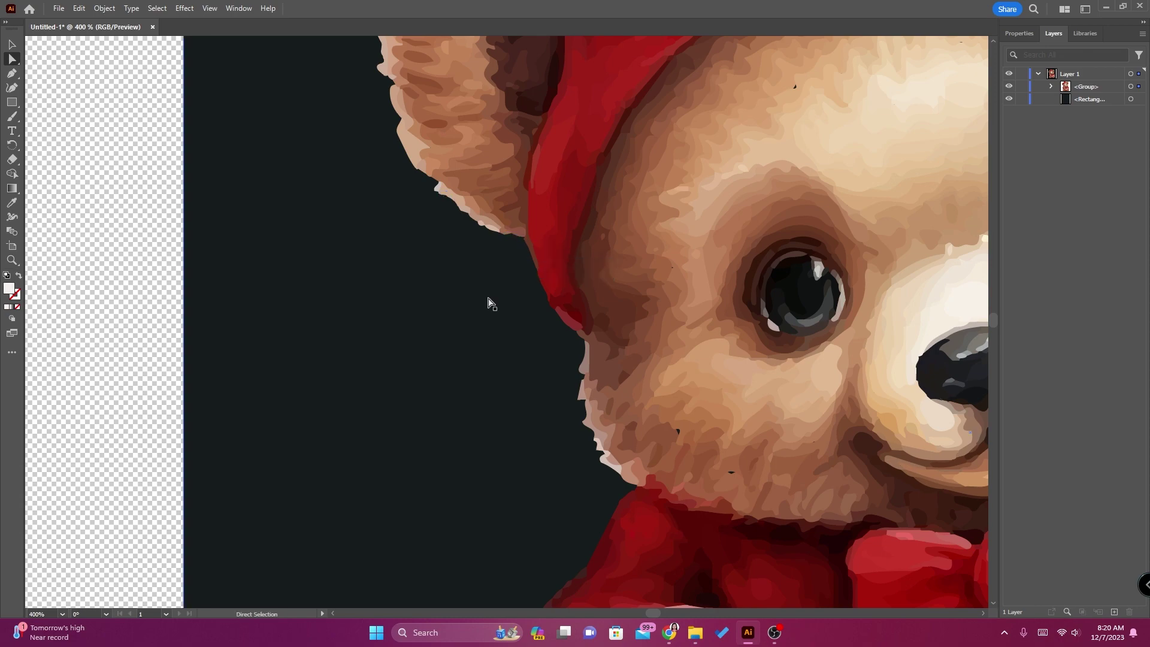
key("Delete")
Step: View the whole bear at 100% and hide the dark backing rectangle
key("z")
key("ctrl+1")
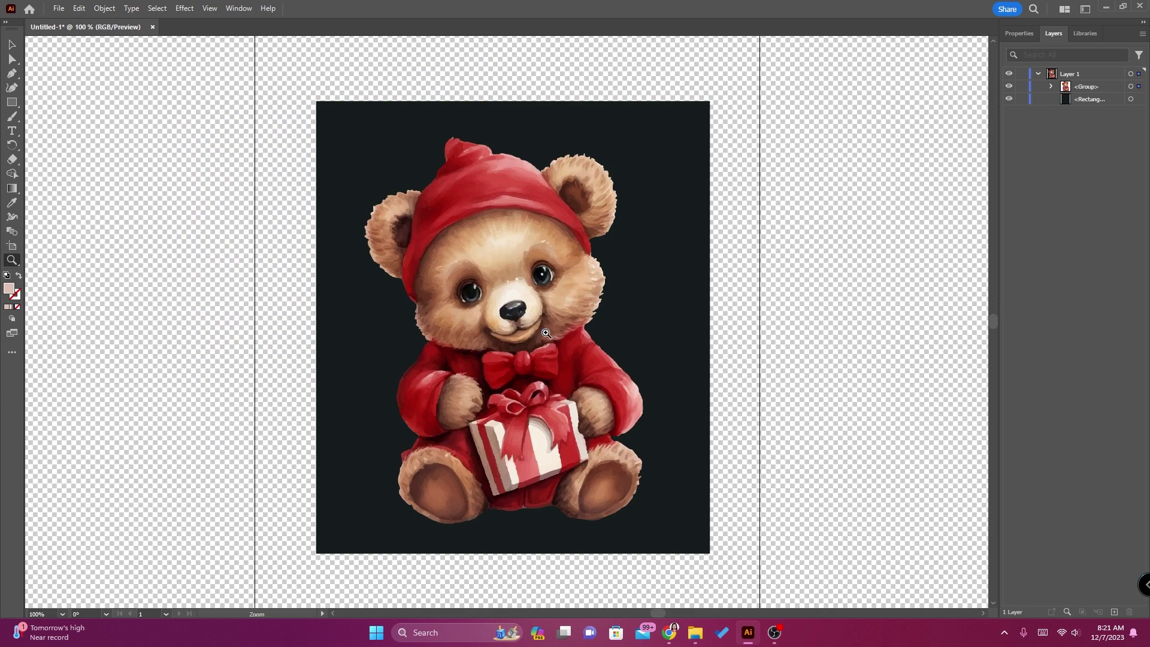
left_click(1009, 99)
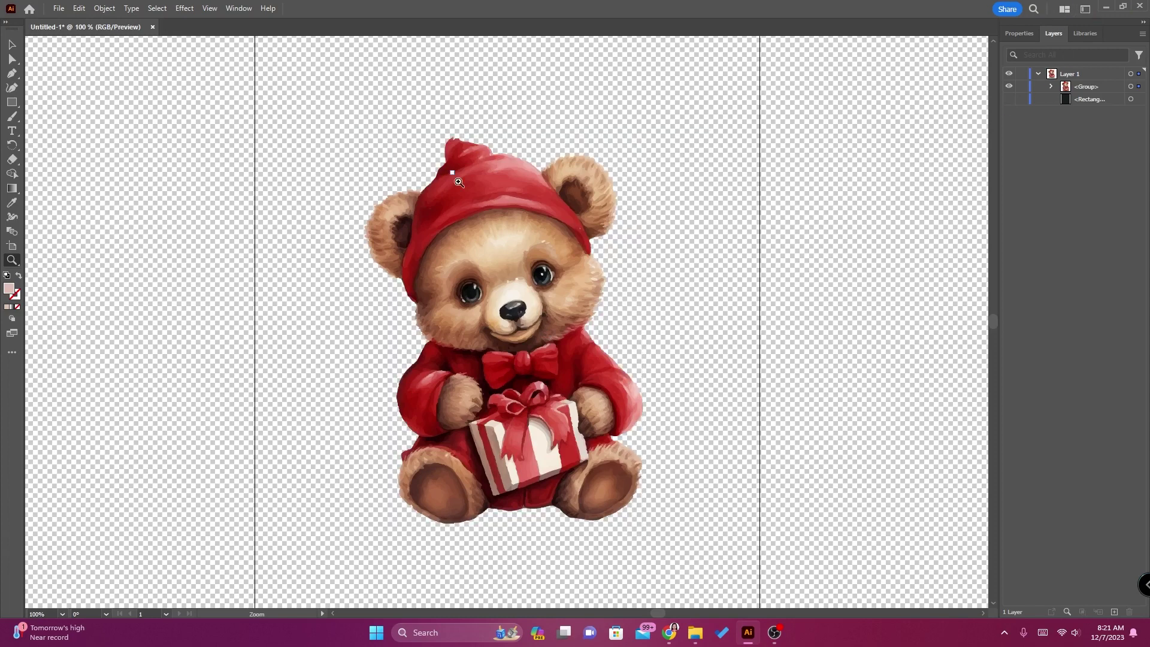
Step: Export the artwork as a PNG named baby-bear1 with a transparent background at Screen (72 ppi) resolution
left_click(60, 10)
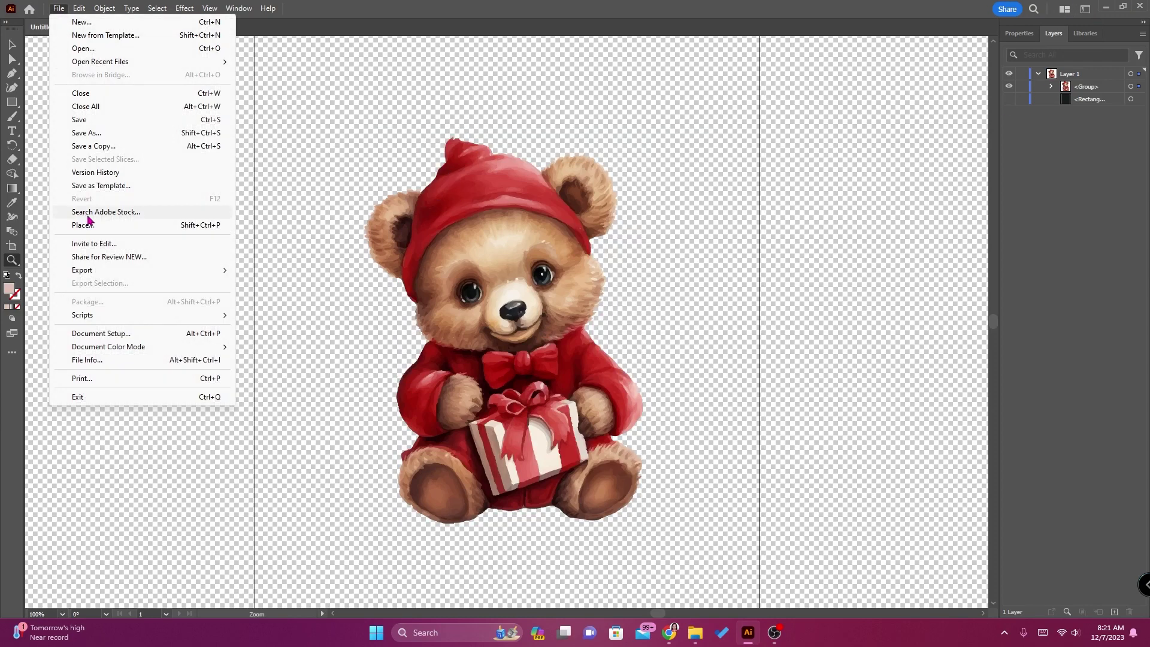
mouse_move(90, 270)
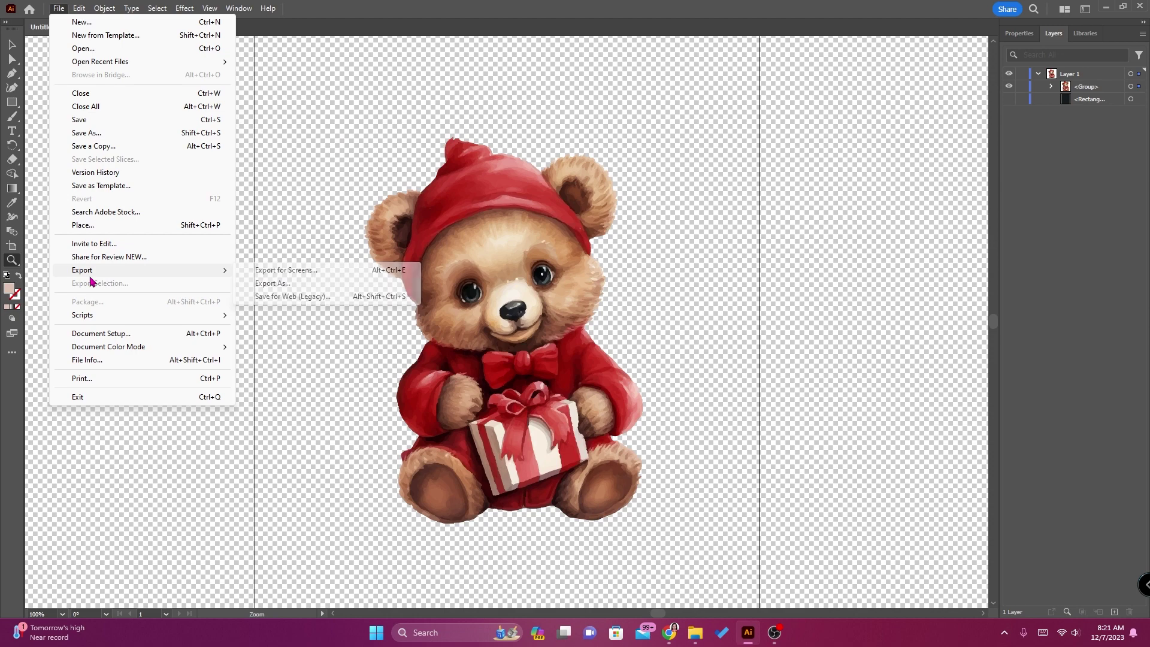
left_click(271, 284)
left_click(332, 402)
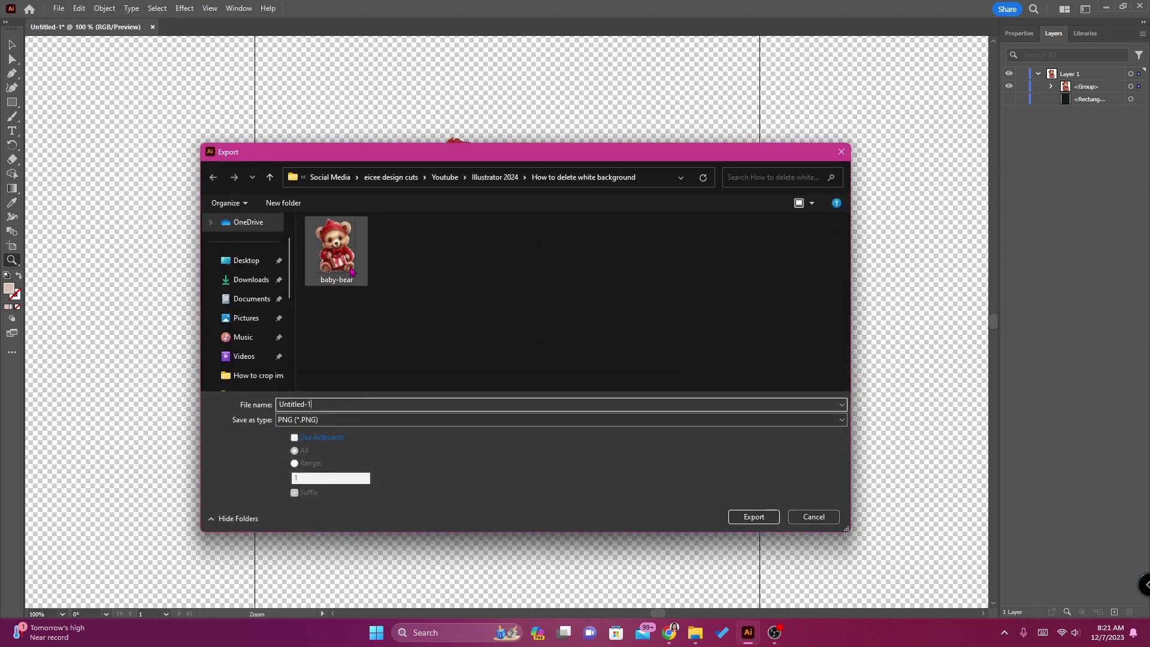
left_click(336, 251)
double_click(330, 403)
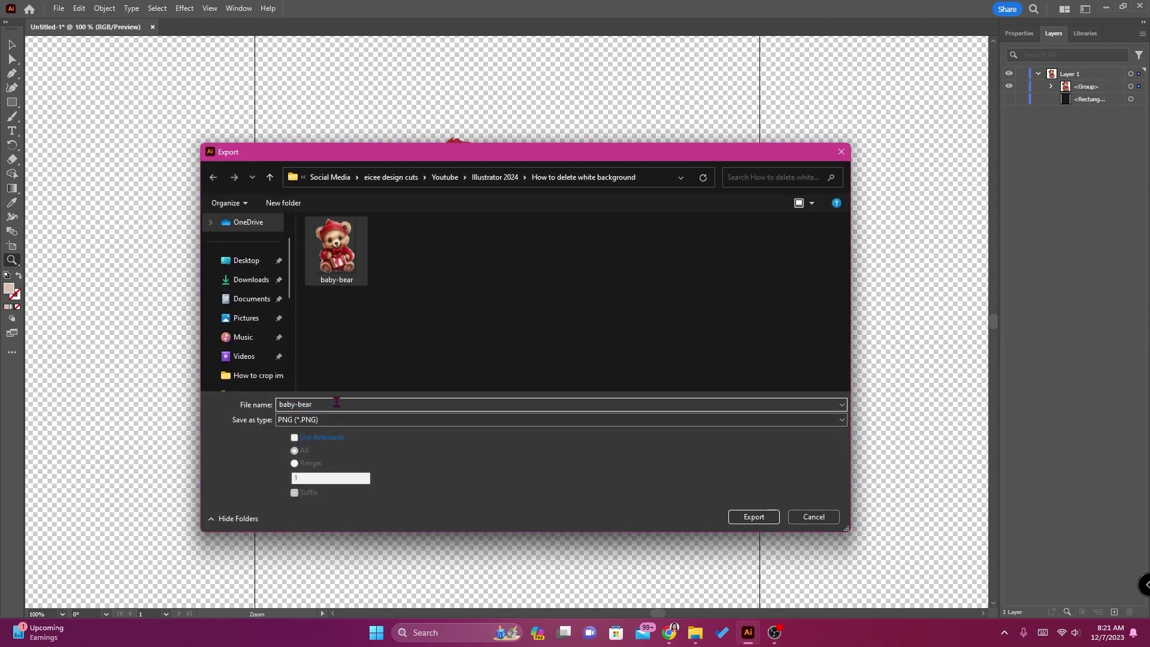
type("1")
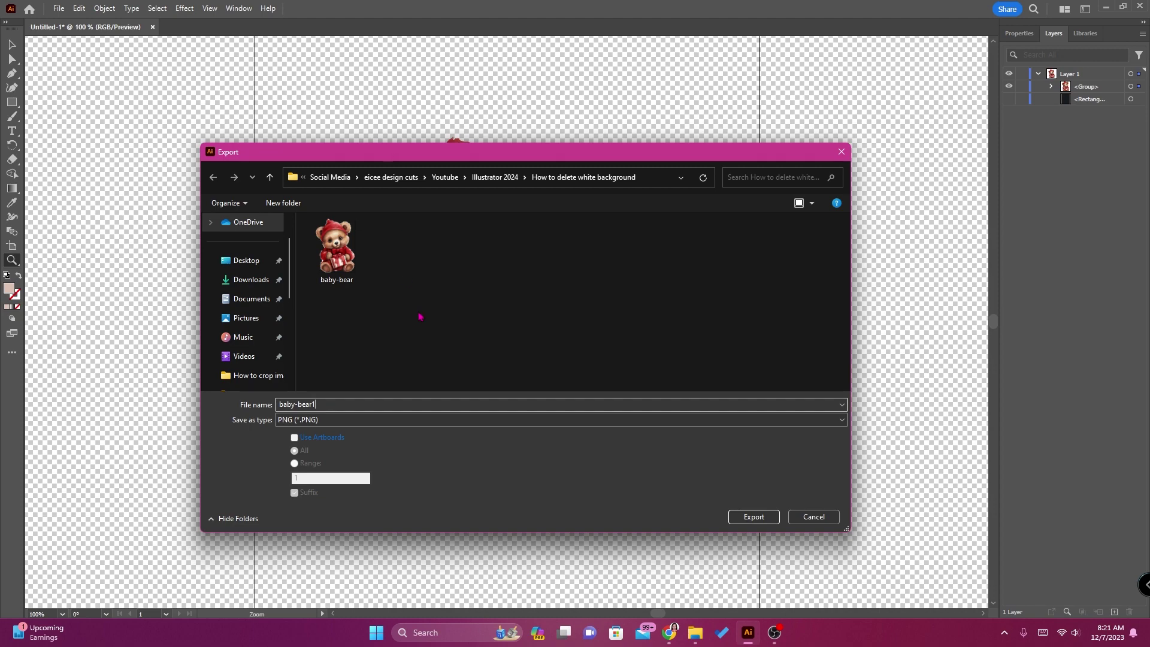
left_click(746, 519)
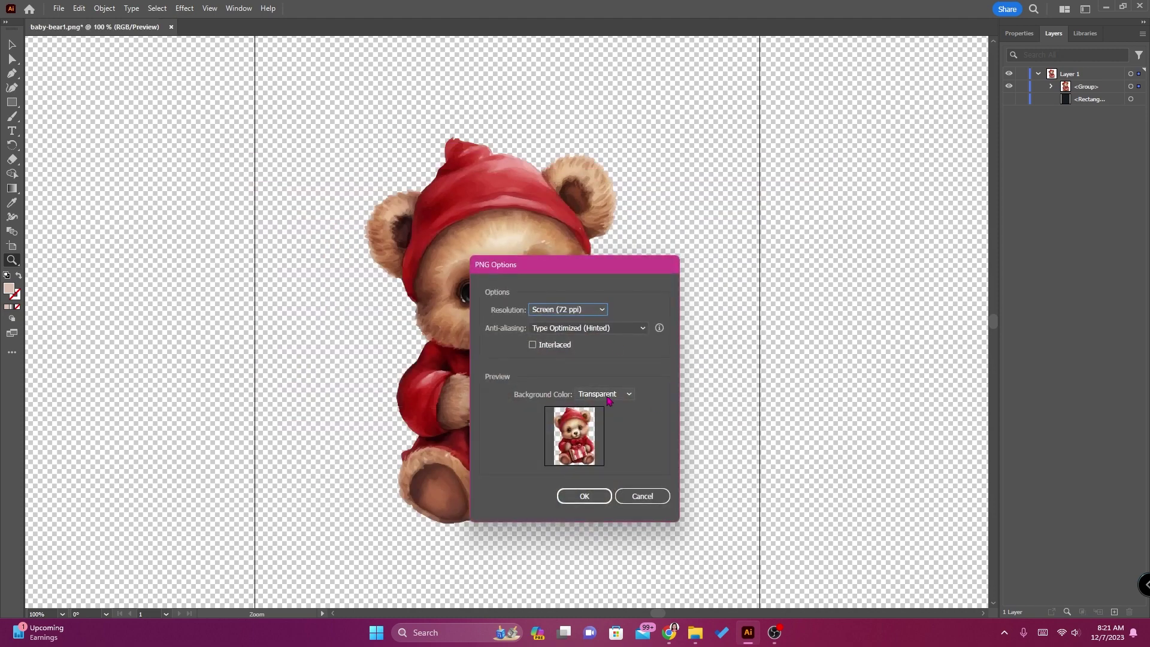
left_click(585, 497)
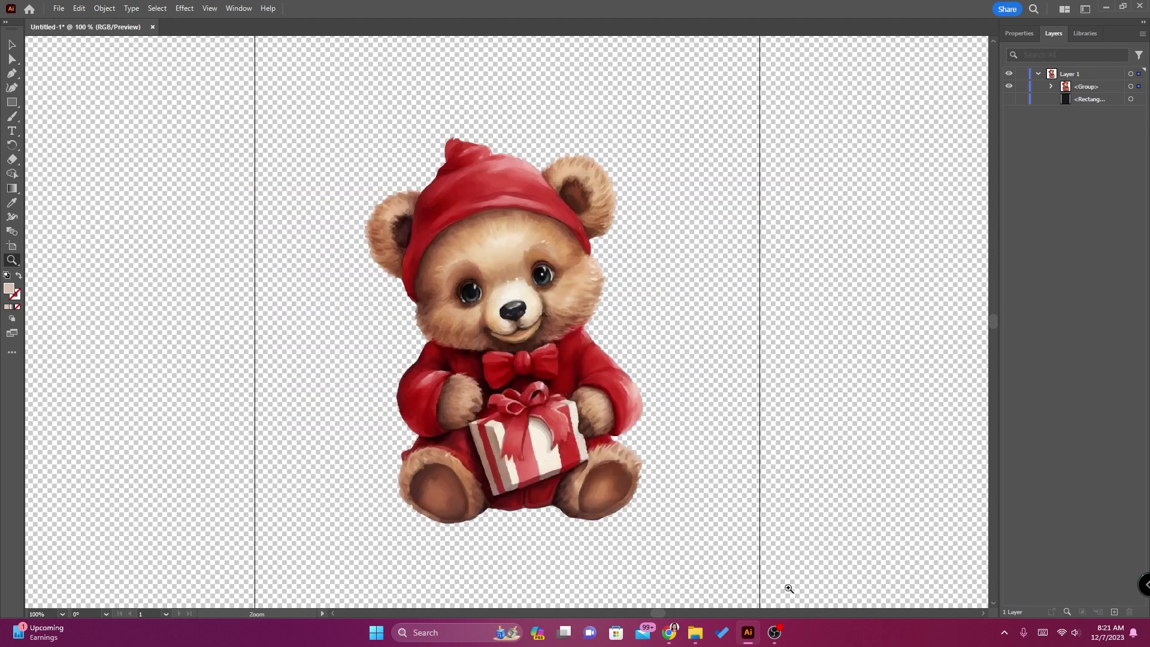
Step: Switch to File Explorer and open the exported baby-bear1 image to check its transparent background
left_click(695, 632)
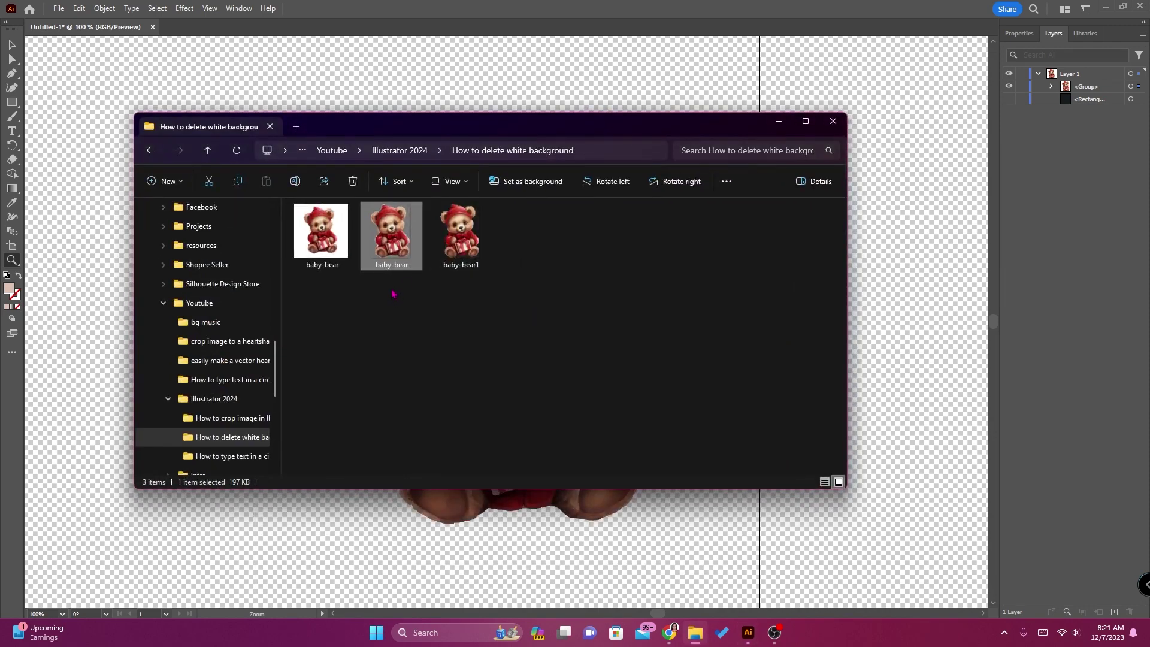
double_click(470, 251)
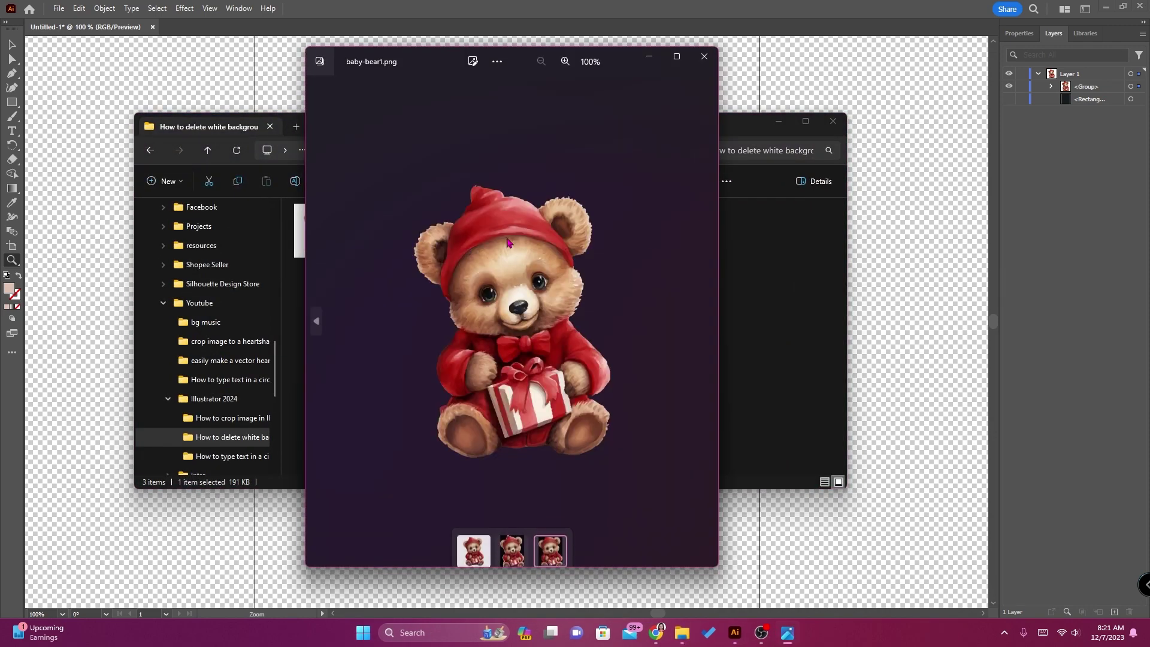